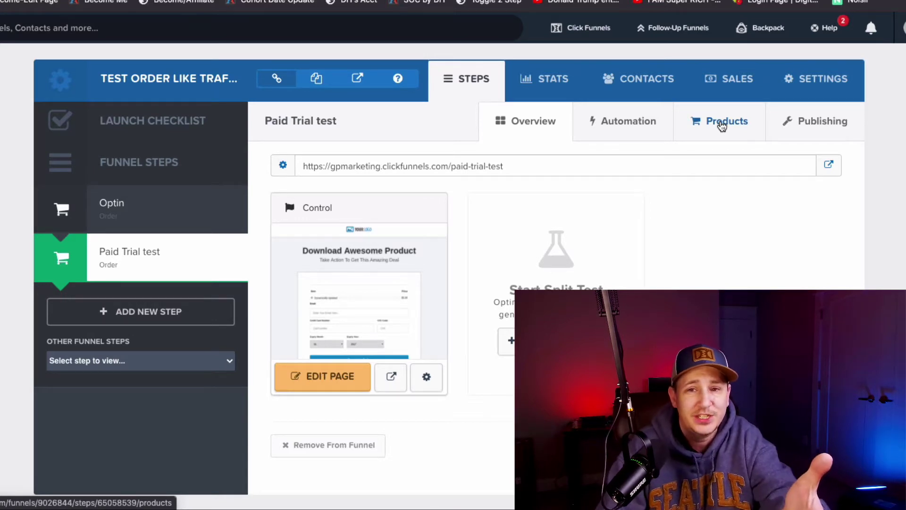
# Step: Add a product to the Paid Trial test step, settling on Stripe Funnel Services as its integration with One-Time kept
pyautogui.click(722, 125)
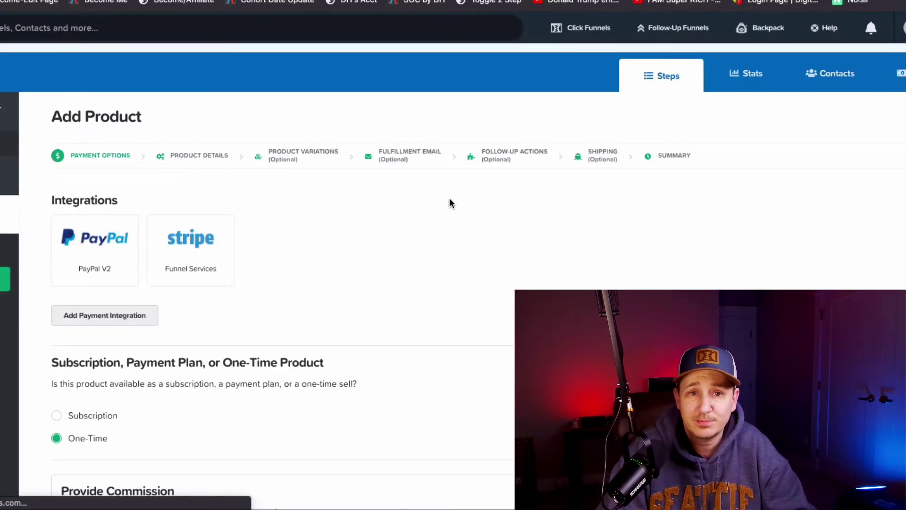
pyautogui.click(202, 248)
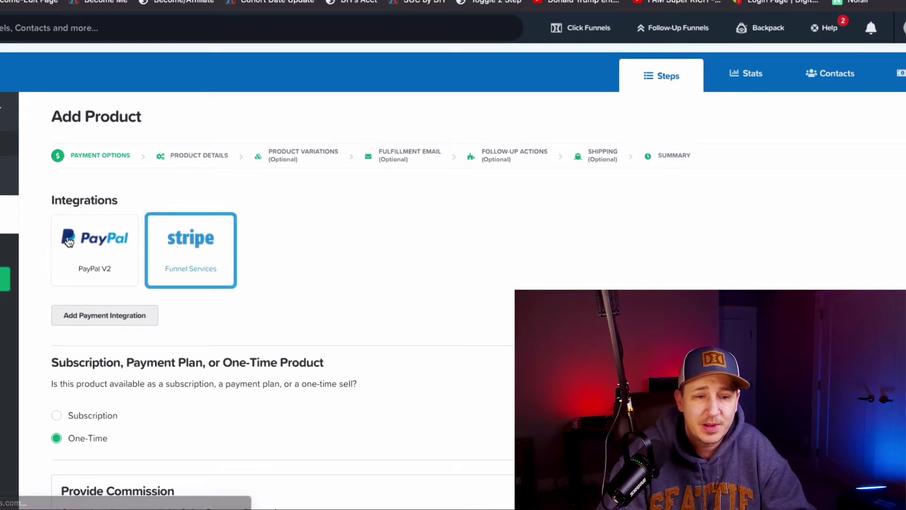
pyautogui.click(106, 239)
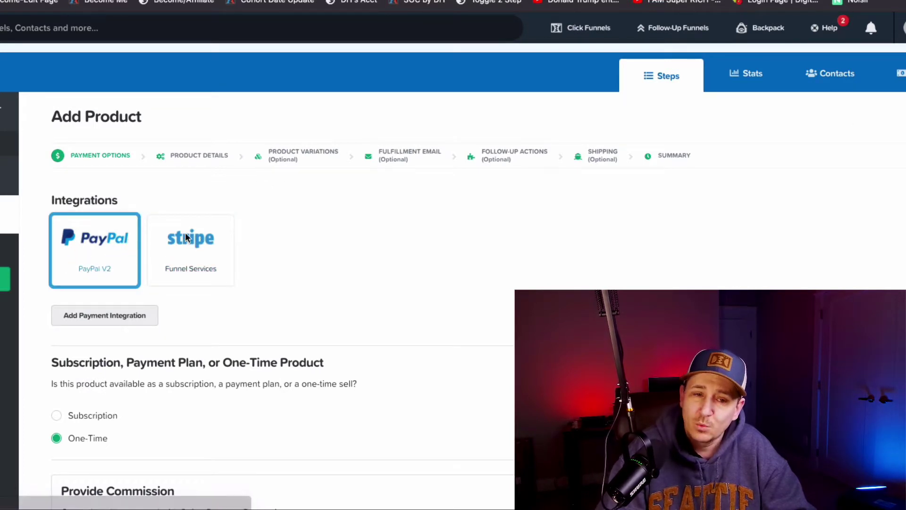
pyautogui.click(194, 240)
pyautogui.click(128, 239)
pyautogui.click(199, 240)
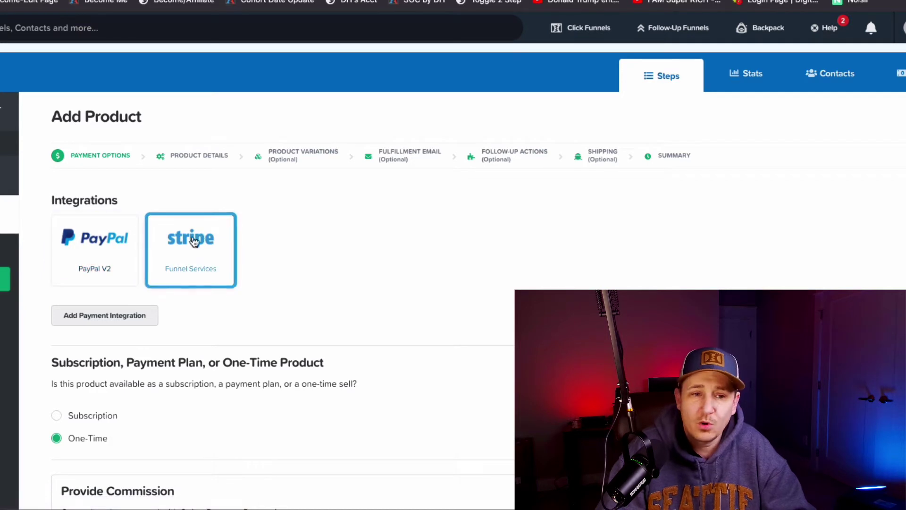
pyautogui.click(131, 243)
pyautogui.click(221, 238)
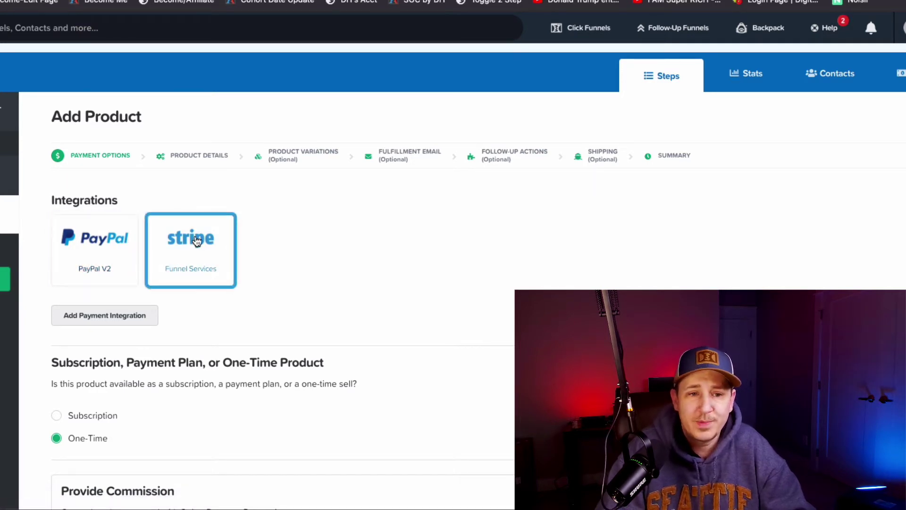
pyautogui.scroll(-1, 369, 281)
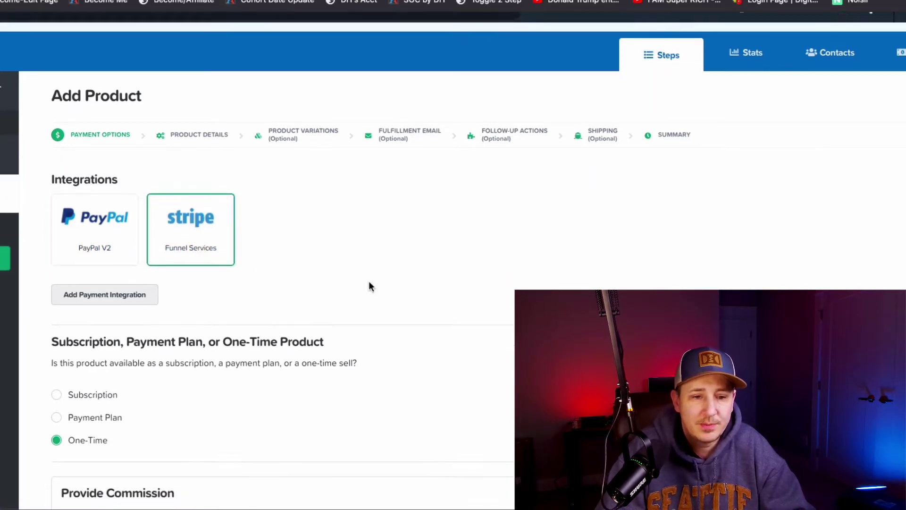
pyautogui.scroll(-2, 94, 409)
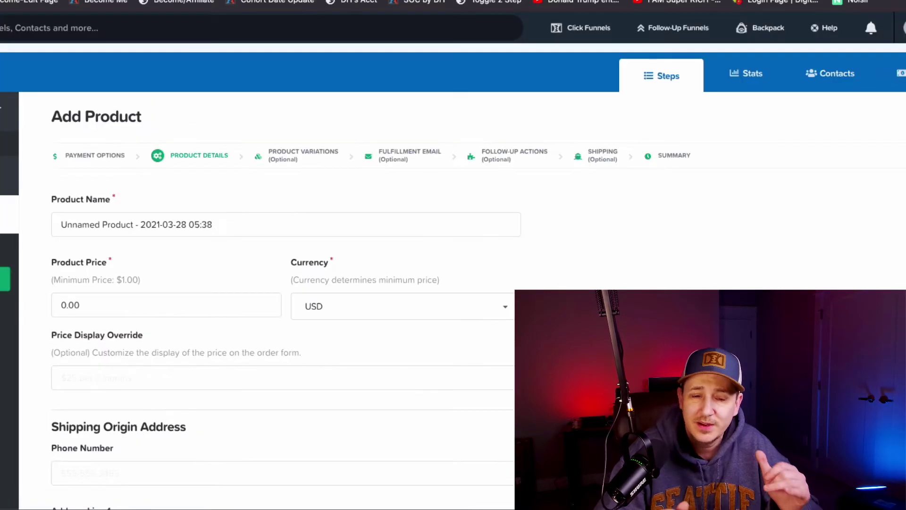
# Step: Set the product price to 1 and the price display override to $1, then save and close
pyautogui.doubleClick(123, 299)
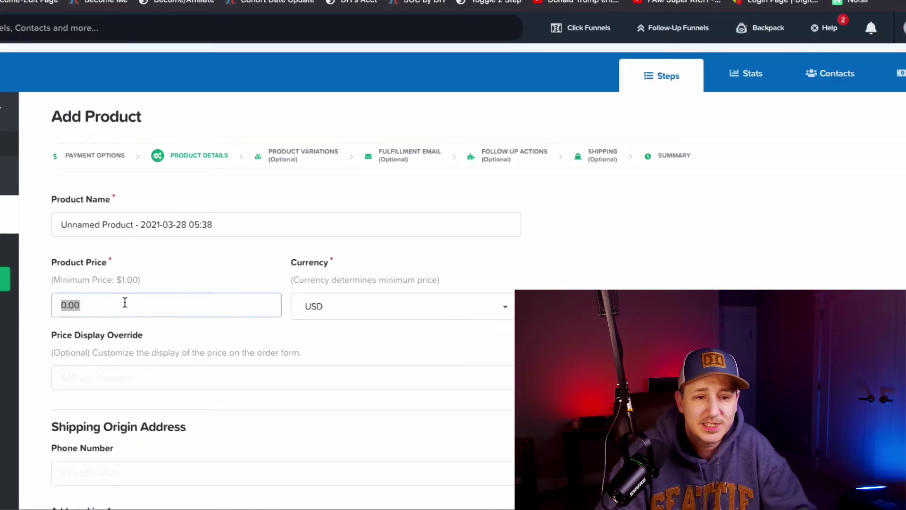
pyautogui.write('1')
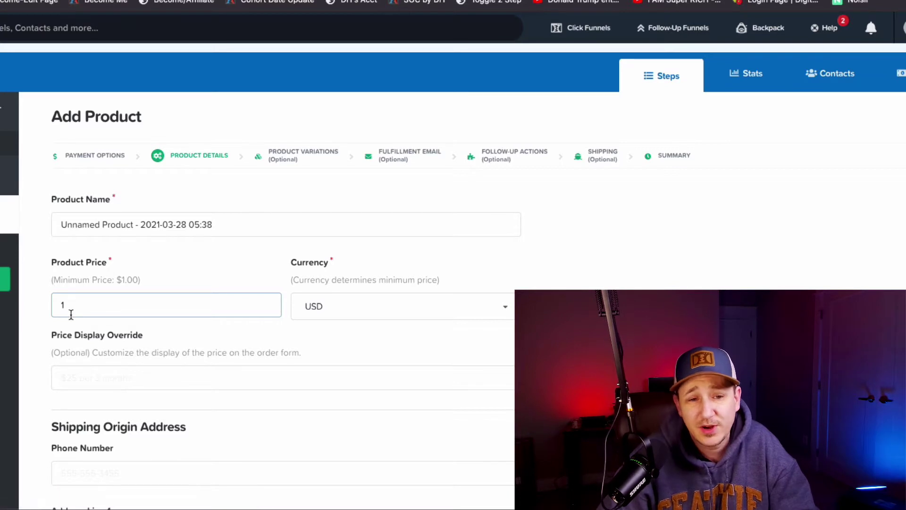
pyautogui.scroll(-1, 363, 332)
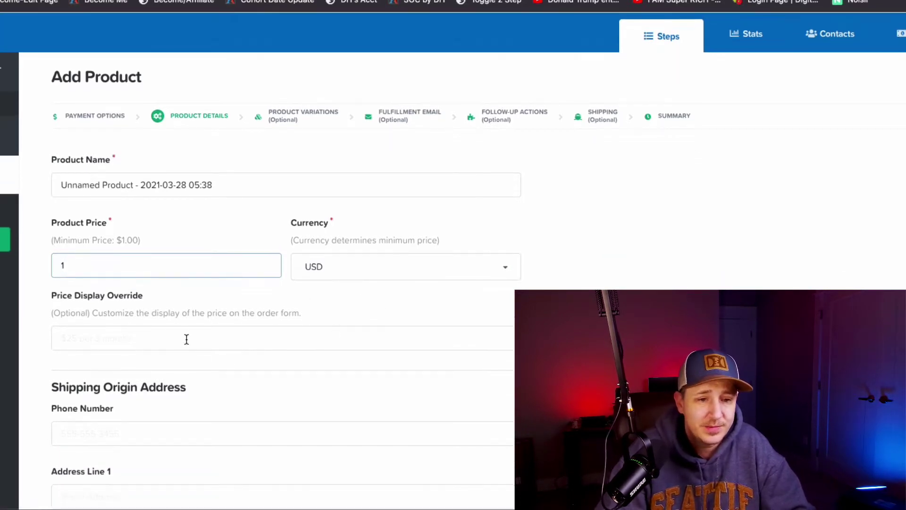
pyautogui.click(187, 339)
pyautogui.write('$1')
pyautogui.scroll(-8, 189, 340)
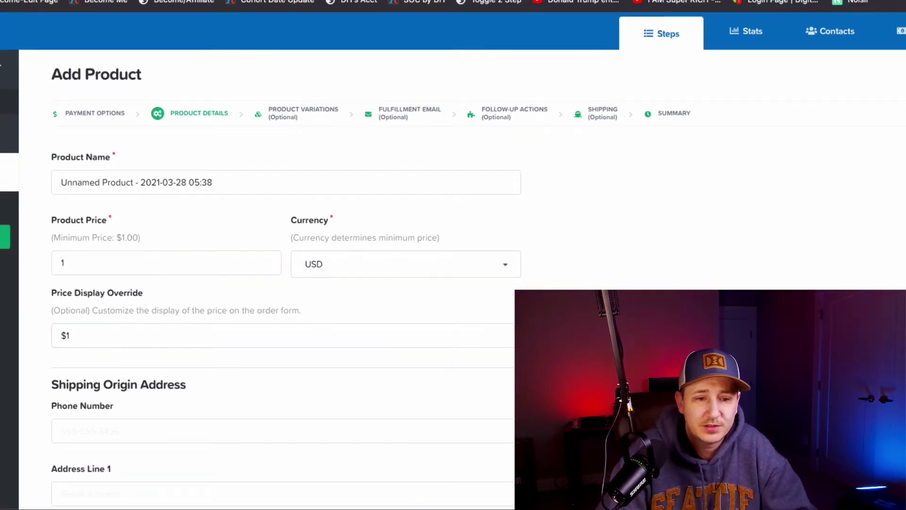
pyautogui.scroll(-9, 408, 382)
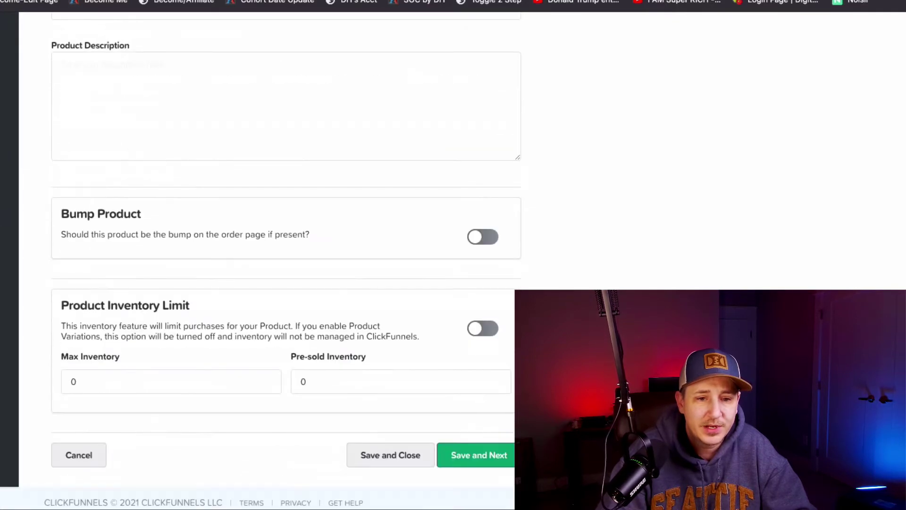
pyautogui.scroll(4, 433, 350)
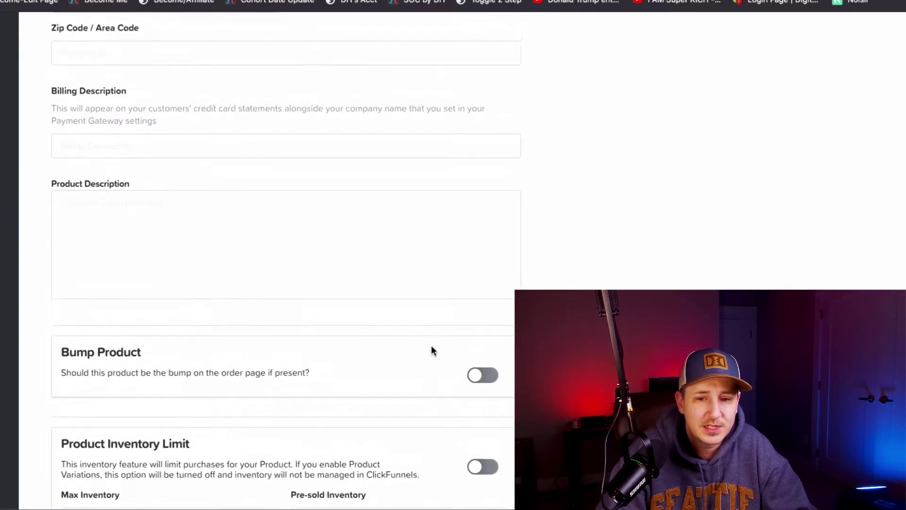
pyautogui.scroll(5, 420, 325)
pyautogui.scroll(-10, 472, 359)
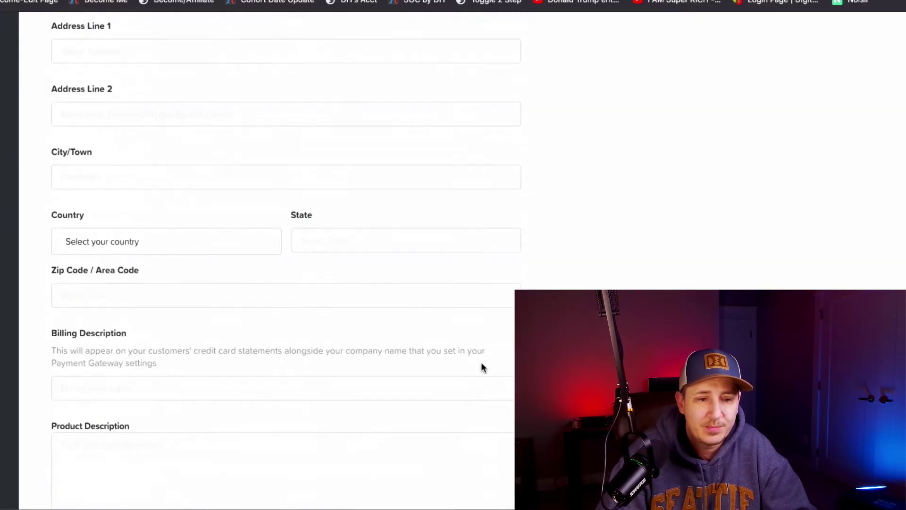
pyautogui.click(387, 407)
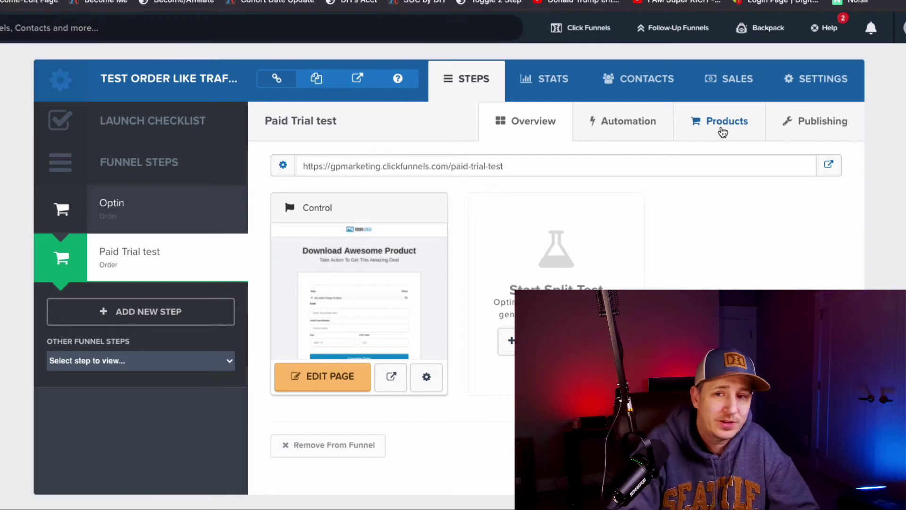
# Step: Go from Stripe Home to the Products list and begin adding a new product
pyautogui.click(722, 132)
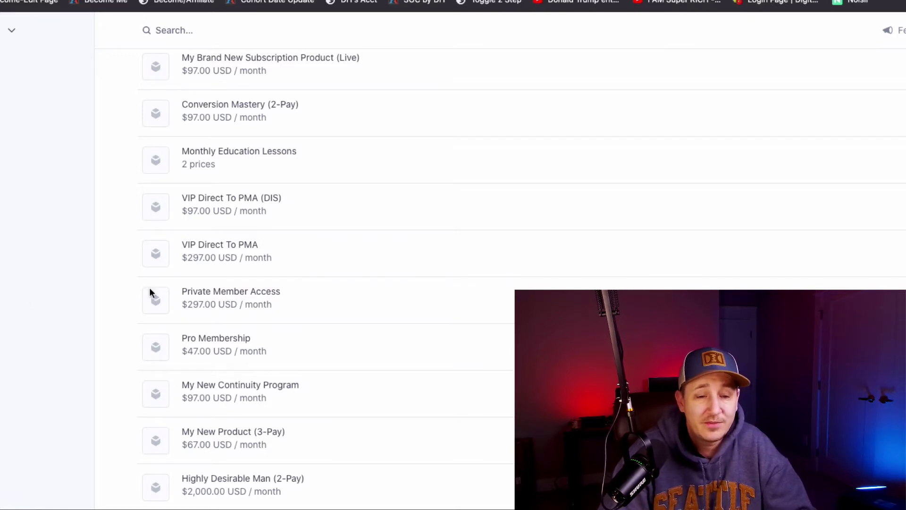
pyautogui.scroll(2, 336, 283)
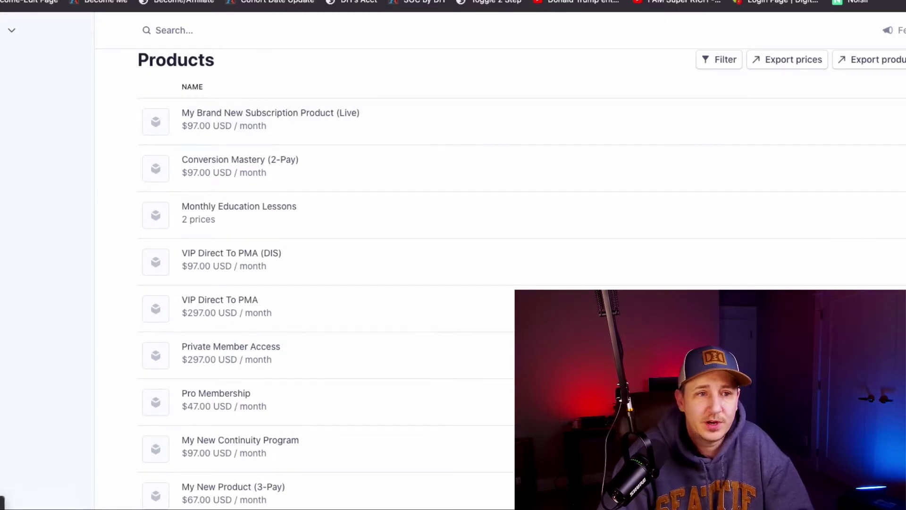
pyautogui.scroll(3, 318, 170)
pyautogui.click(55, 17)
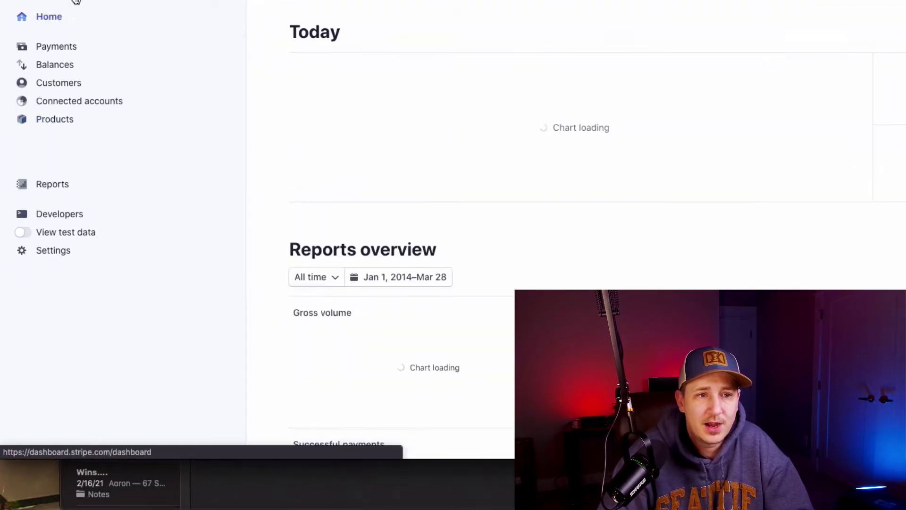
pyautogui.click(59, 121)
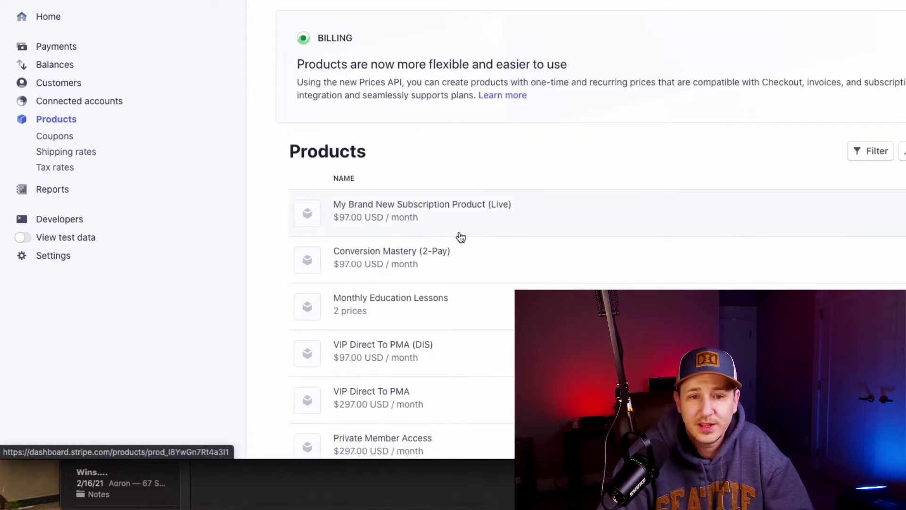
pyautogui.scroll(-10, 459, 236)
pyautogui.scroll(10, 818, 157)
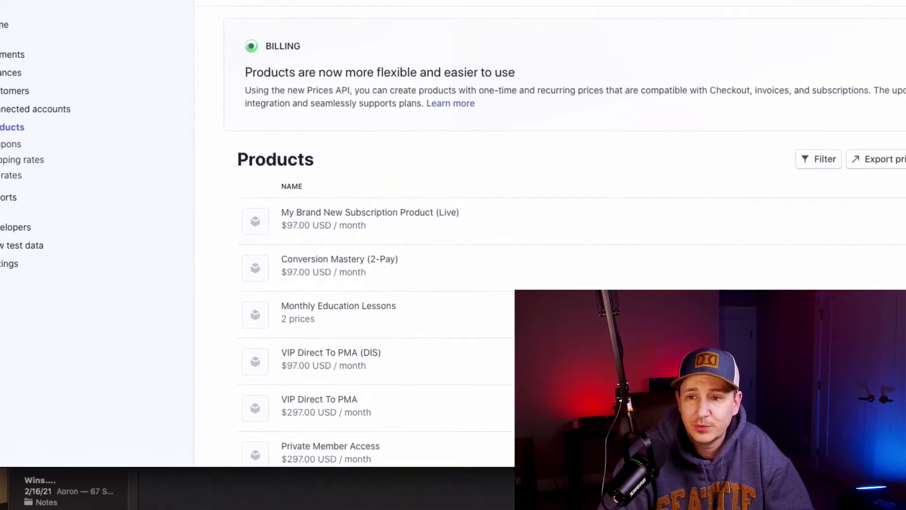
pyautogui.click(863, 197)
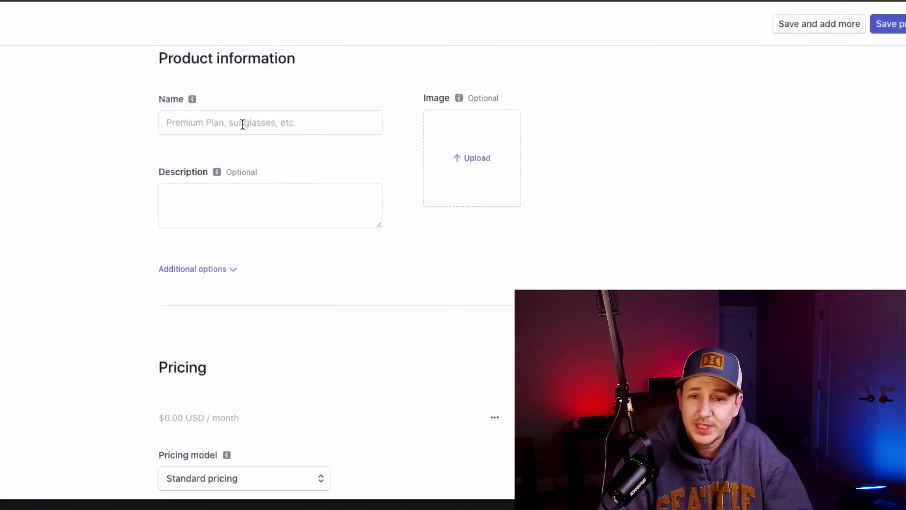
# Step: Name the Stripe product 'My Continuity Program' and move to its description
pyautogui.click(242, 124)
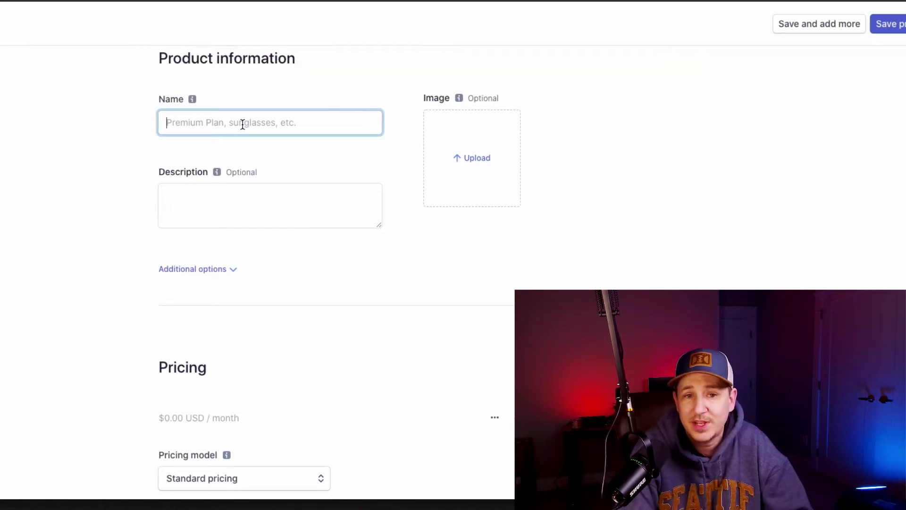
pyautogui.write('My Contin')
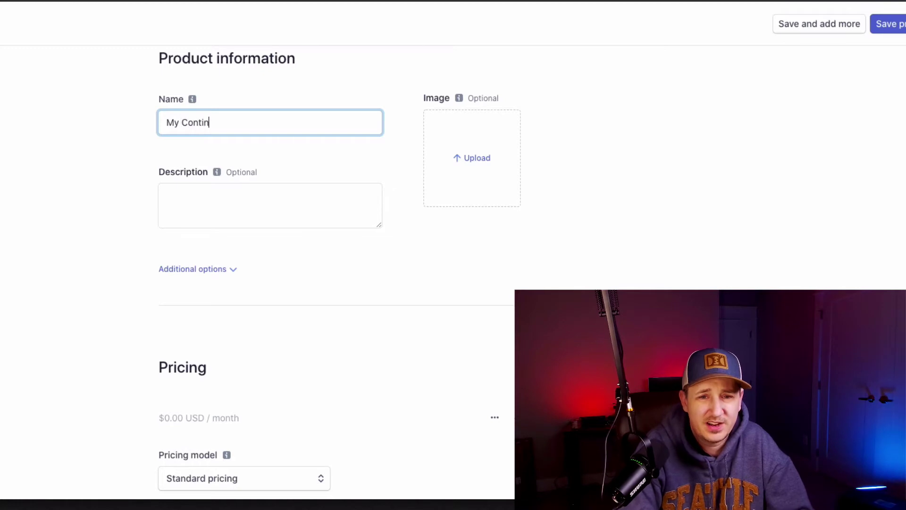
pyautogui.write('uity Program')
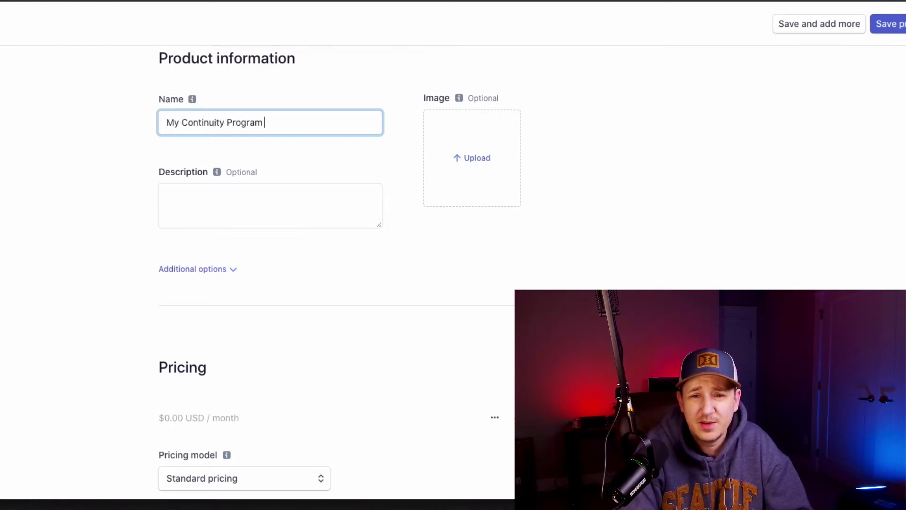
pyautogui.press('Tab')
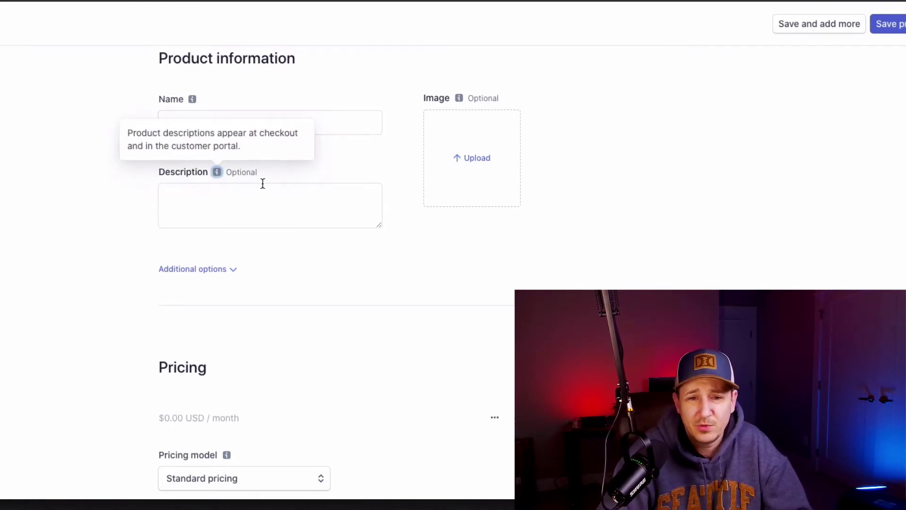
pyautogui.click(268, 194)
pyautogui.scroll(-4, 407, 237)
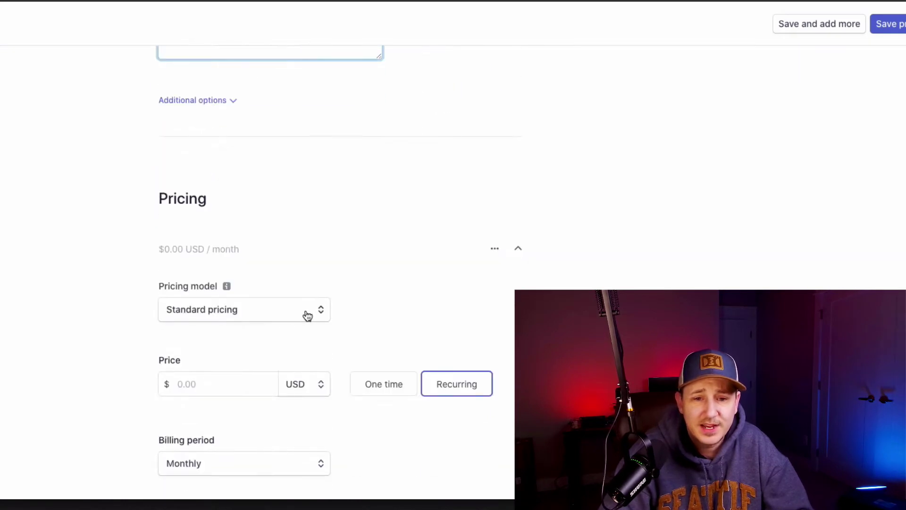
# Step: Give the product a recurring price of 97 USD billed monthly
pyautogui.click(217, 373)
pyautogui.write('97')
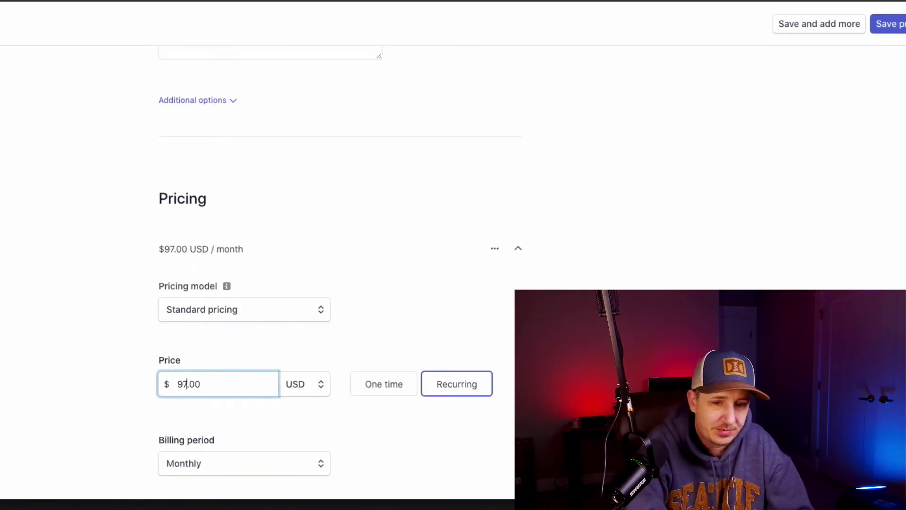
pyautogui.scroll(-1, 441, 396)
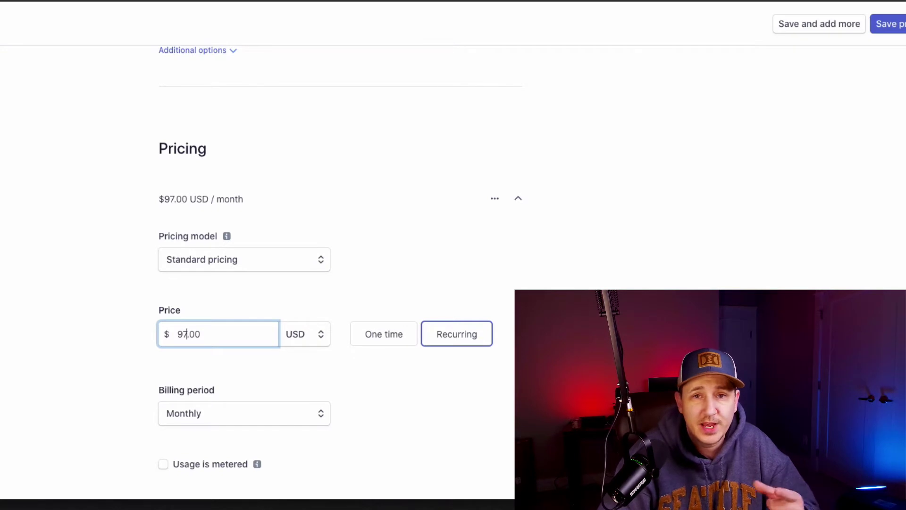
pyautogui.scroll(-2, 511, 300)
pyautogui.click(219, 342)
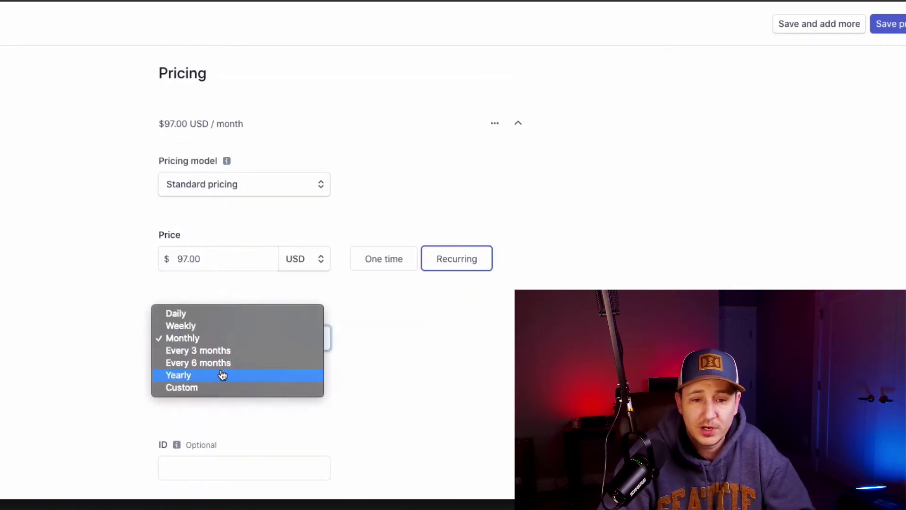
pyautogui.press('Escape')
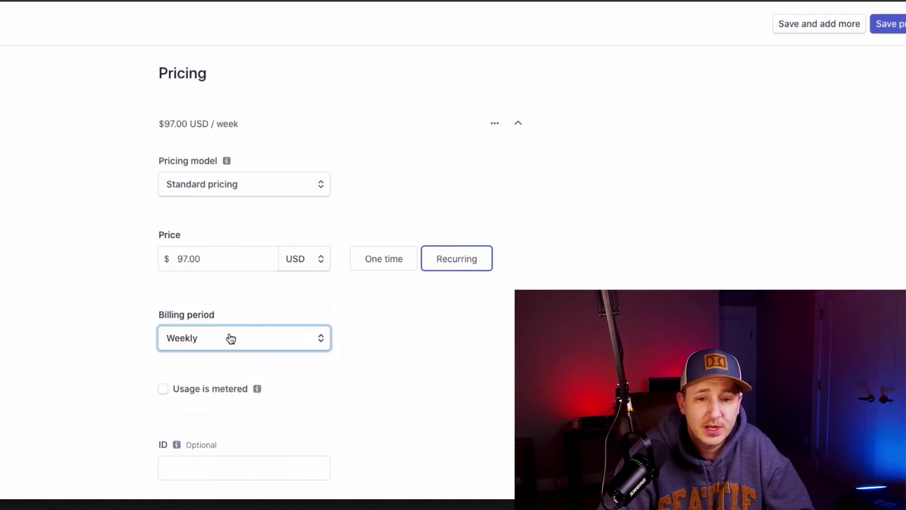
pyautogui.click(229, 337)
pyautogui.click(231, 353)
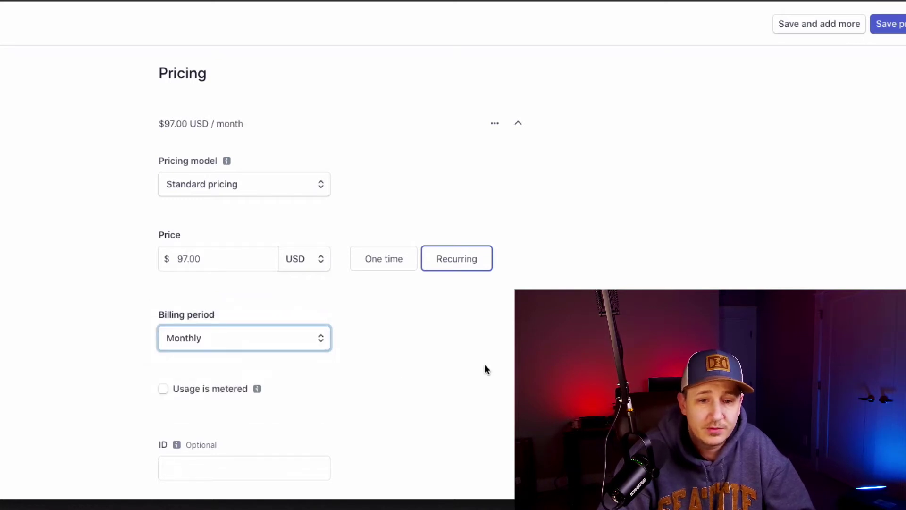
pyautogui.scroll(-3, 485, 364)
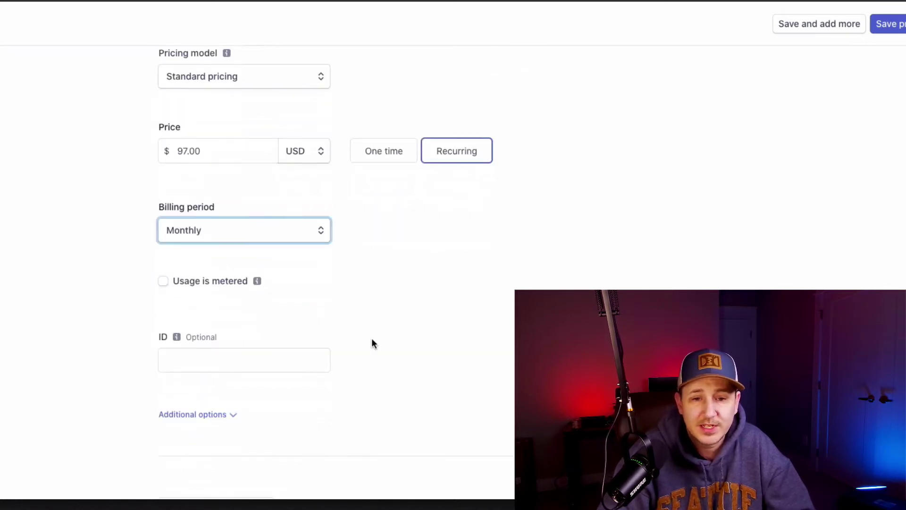
# Step: Set the price ID to 2234234, copy it, and save the live product
pyautogui.click(245, 347)
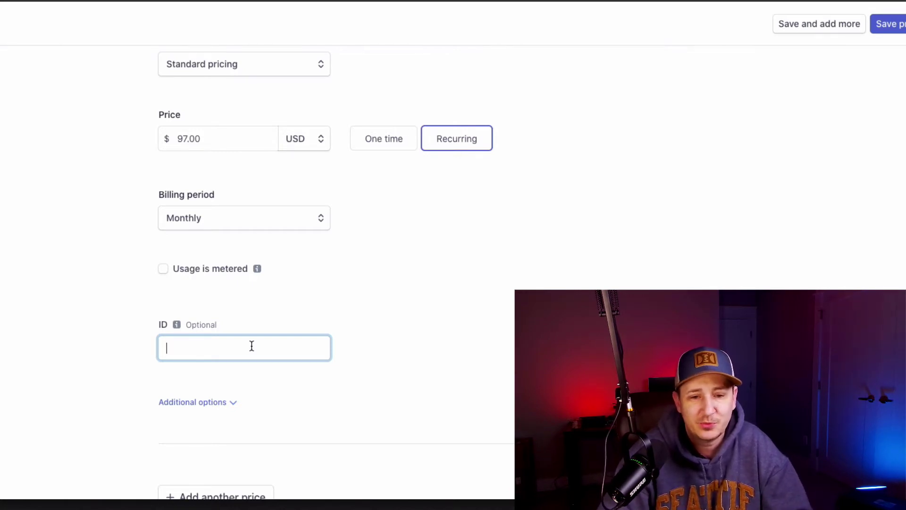
pyautogui.write('2234234')
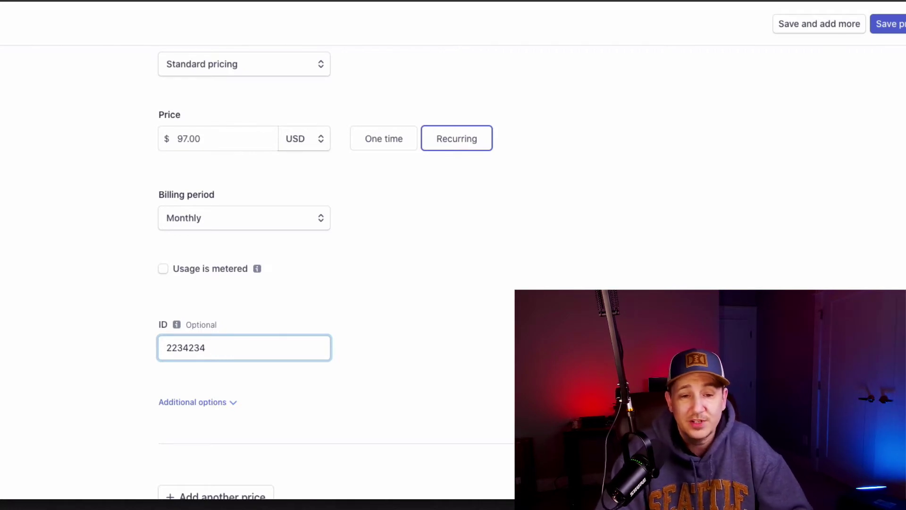
pyautogui.doubleClick(176, 349)
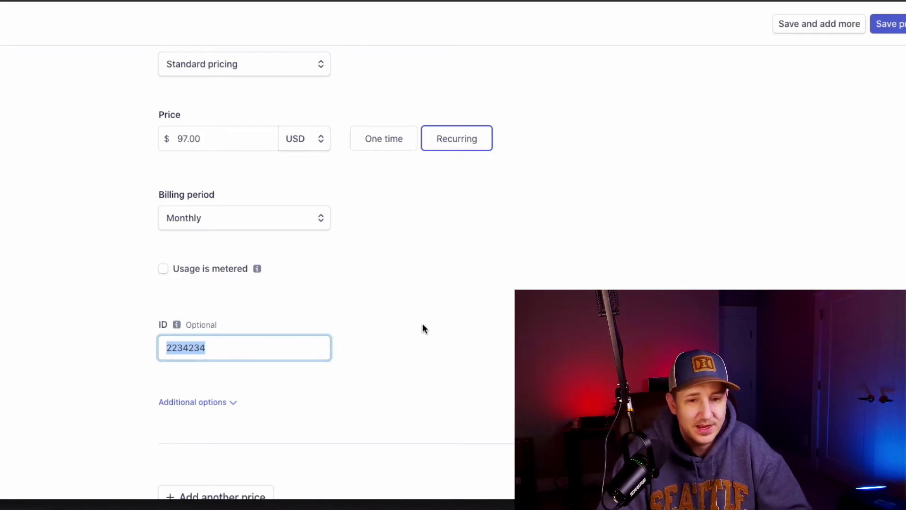
pyautogui.click(615, 285)
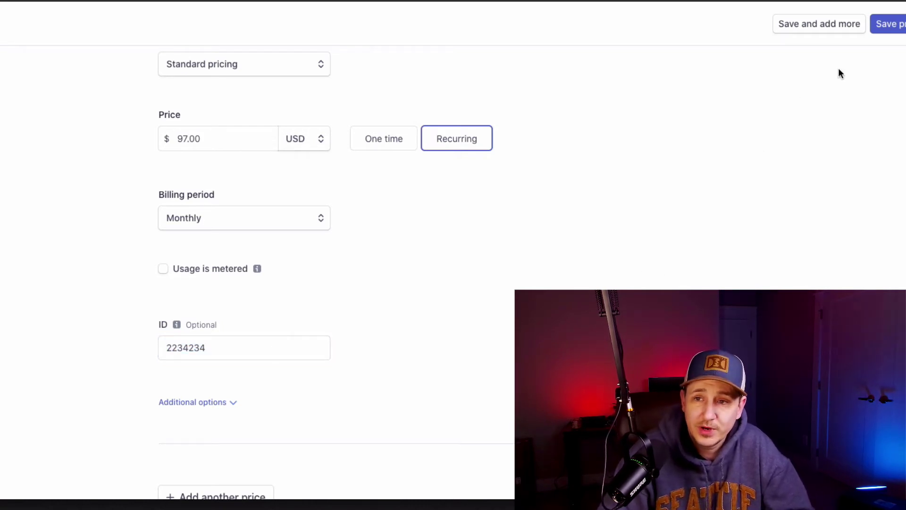
pyautogui.click(902, 33)
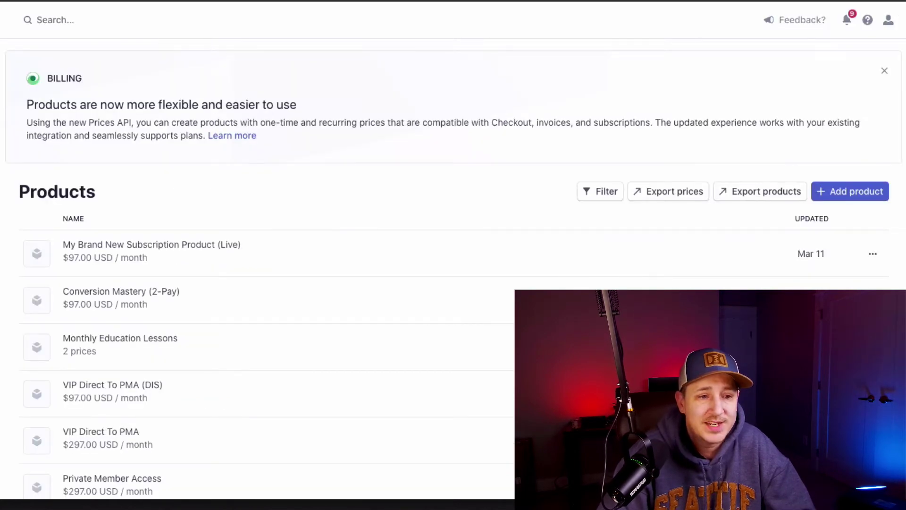
# Step: Turn on View test data in the Stripe Dashboard
pyautogui.click(2, 491)
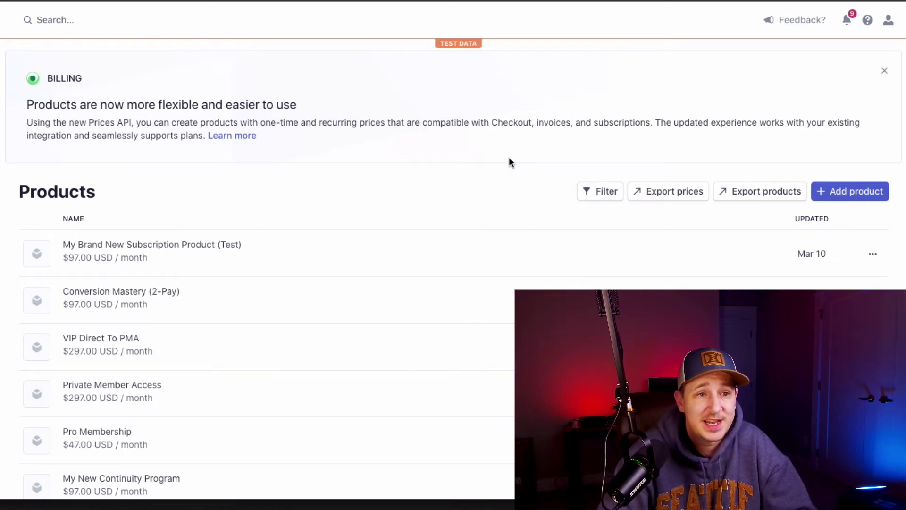
# Step: Start a new test-mode product with the continuity program name and a 97 USD price
pyautogui.click(852, 190)
pyautogui.click(210, 122)
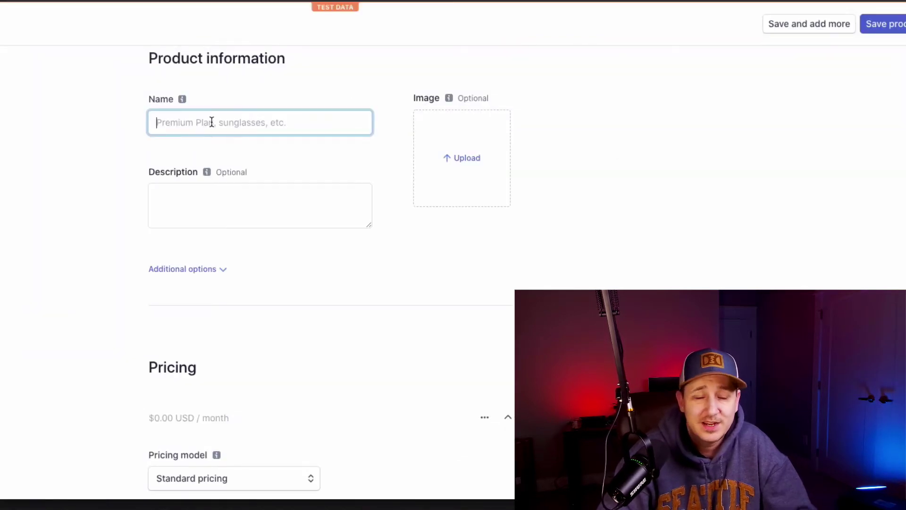
pyautogui.write('My Continuity Progra')
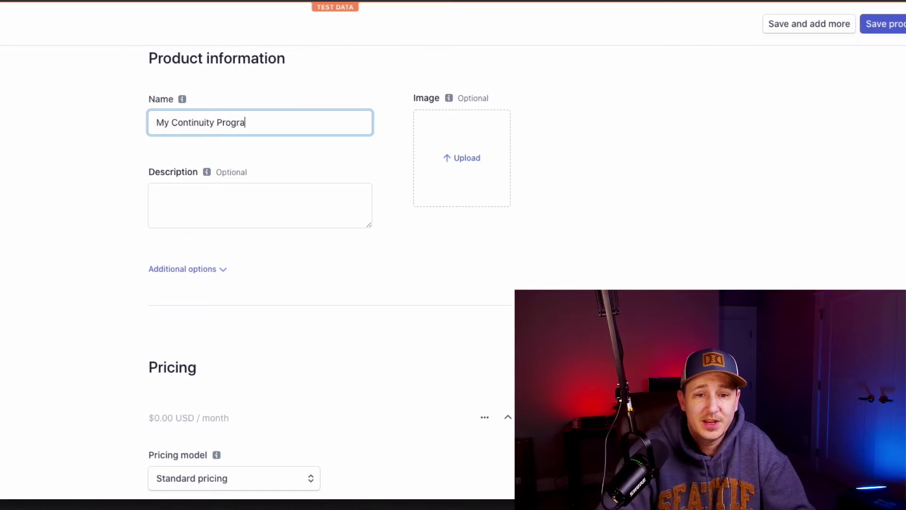
pyautogui.scroll(-2, 269, 274)
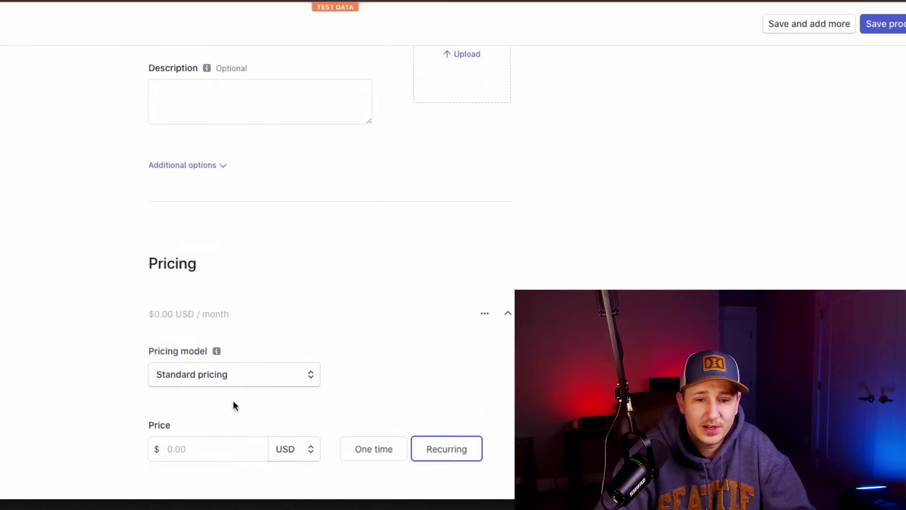
pyautogui.scroll(-3, 233, 401)
pyautogui.click(188, 330)
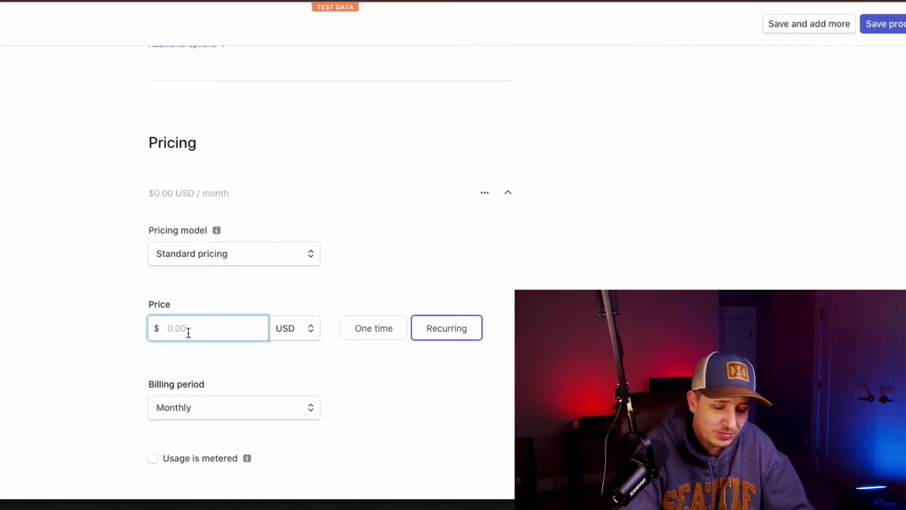
pyautogui.write('97')
# Step: Set the test price ID to 2234234, copy it, and save the product
pyautogui.scroll(-4, 270, 401)
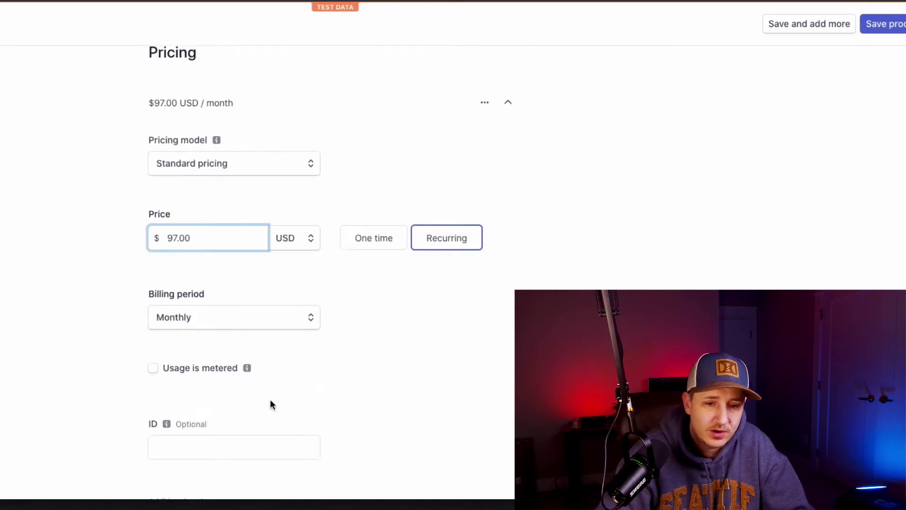
pyautogui.click(225, 378)
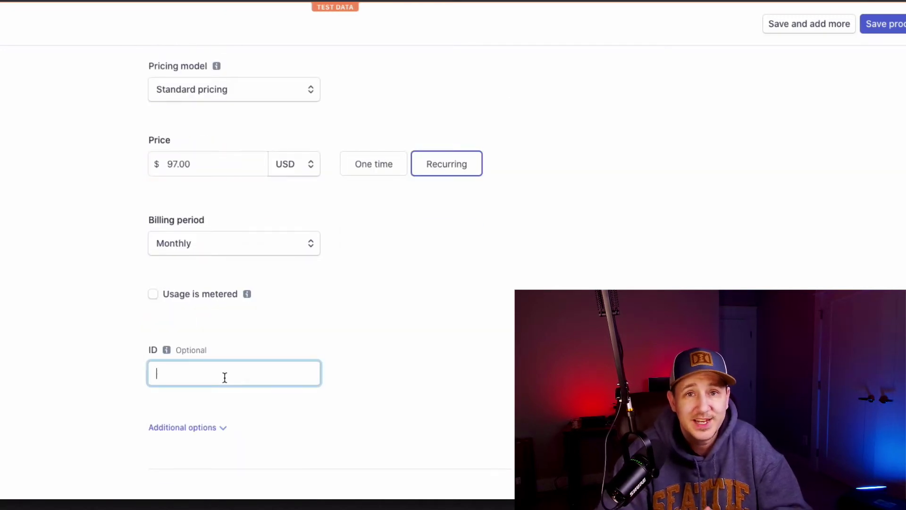
pyautogui.write('2234234')
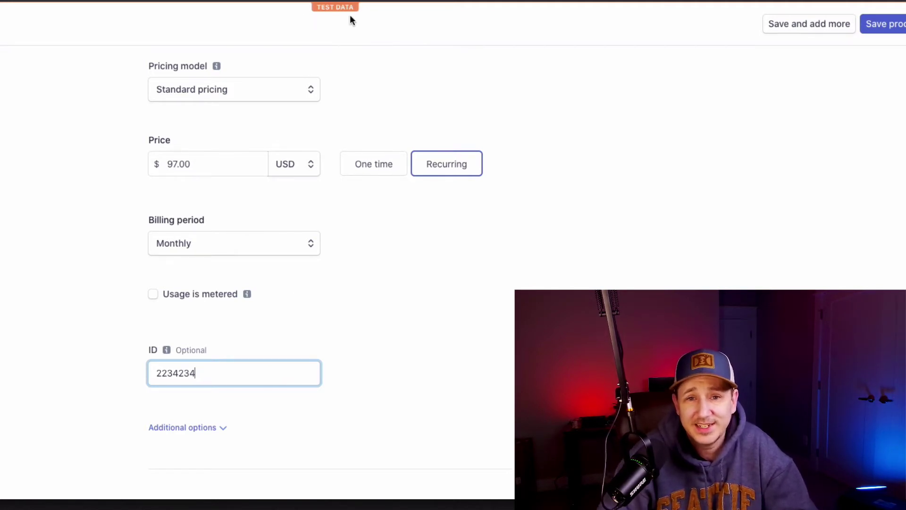
pyautogui.moveTo(205, 378); pyautogui.dragTo(143, 380)
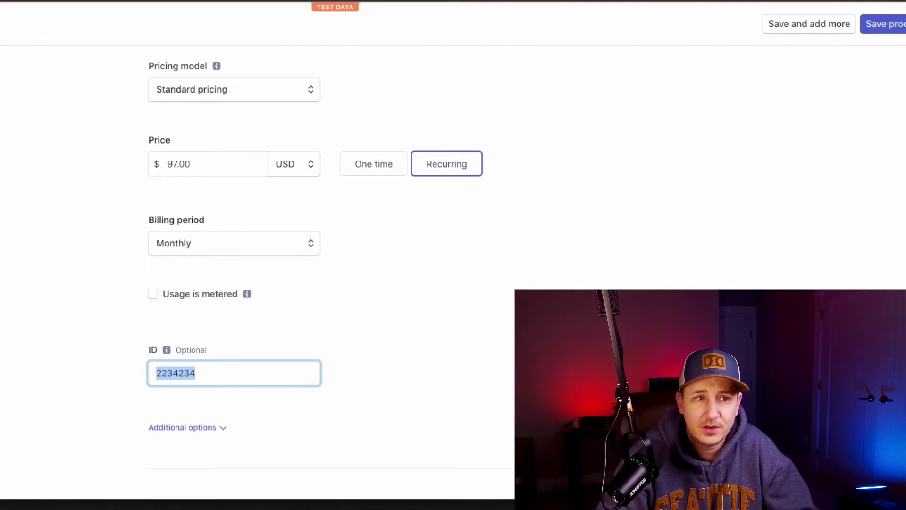
pyautogui.click(882, 24)
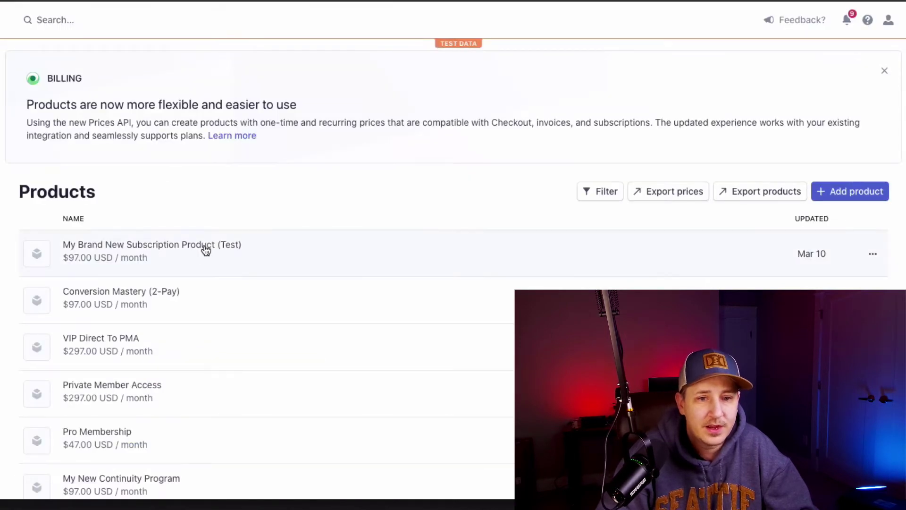
pyautogui.scroll(-3, 204, 317)
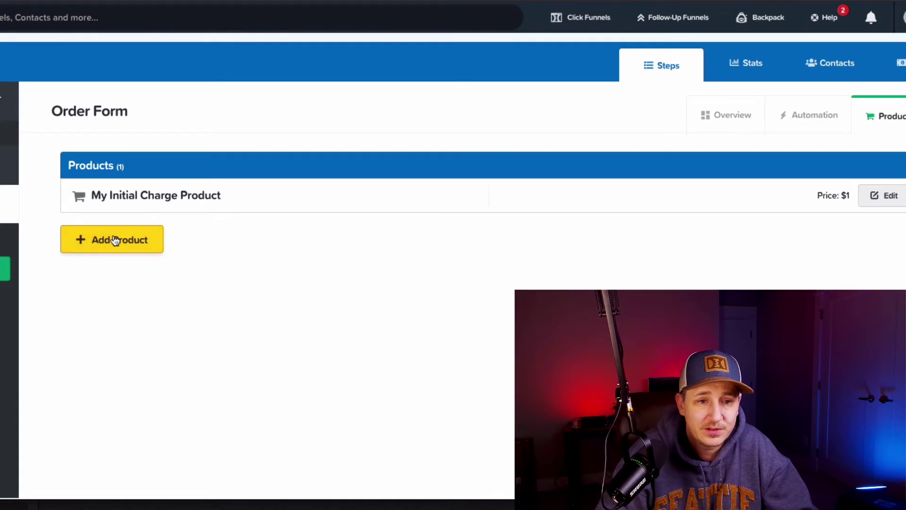
# Step: Add a new order form product using Stripe and make it a Subscription
pyautogui.click(115, 241)
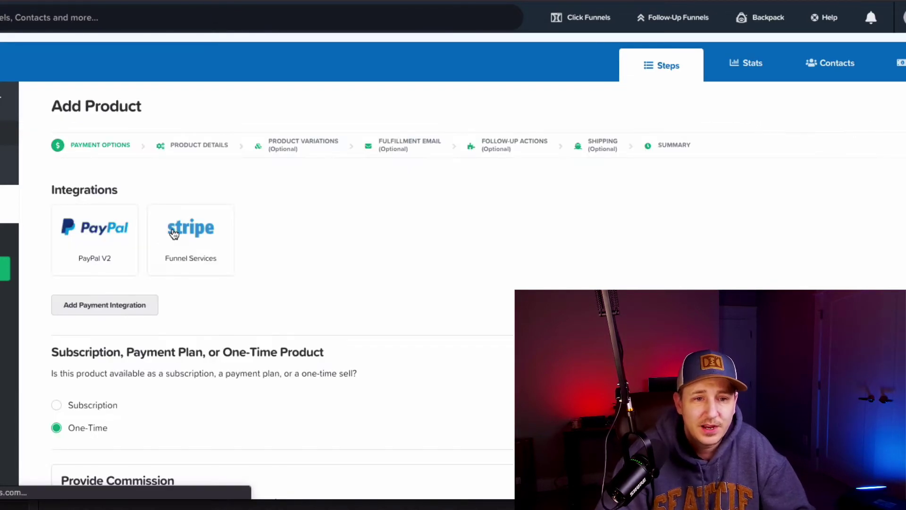
pyautogui.click(196, 228)
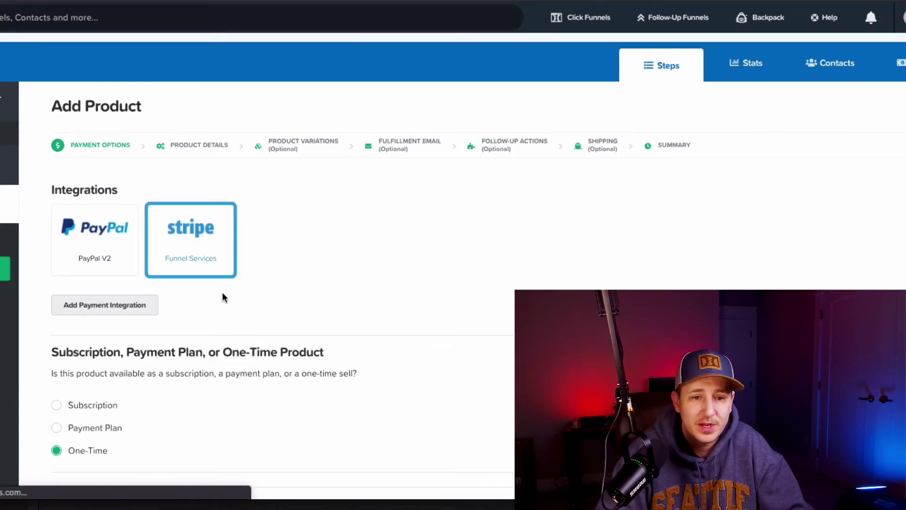
pyautogui.scroll(-1, 222, 292)
pyautogui.click(71, 390)
pyautogui.scroll(-3, 180, 379)
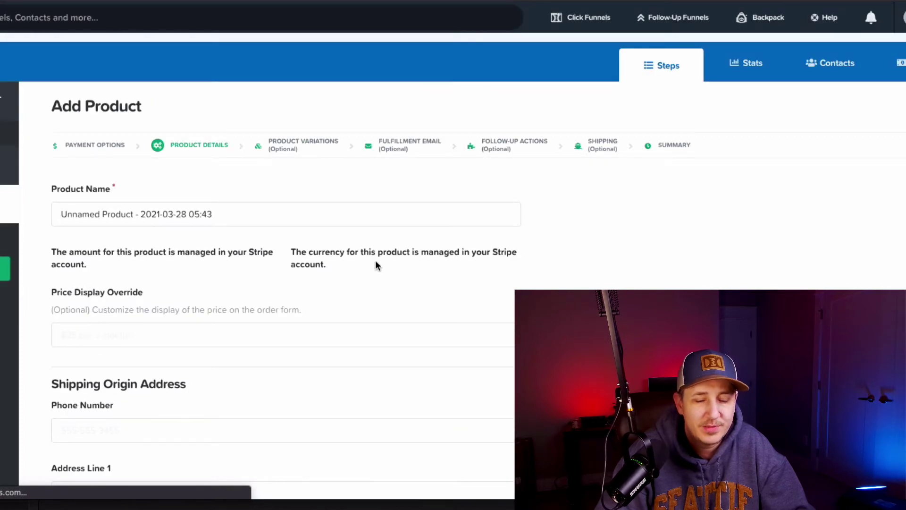
# Step: Name the product 'The Subscription Party' and set its price display override to $97/month
pyautogui.tripleClick(155, 216)
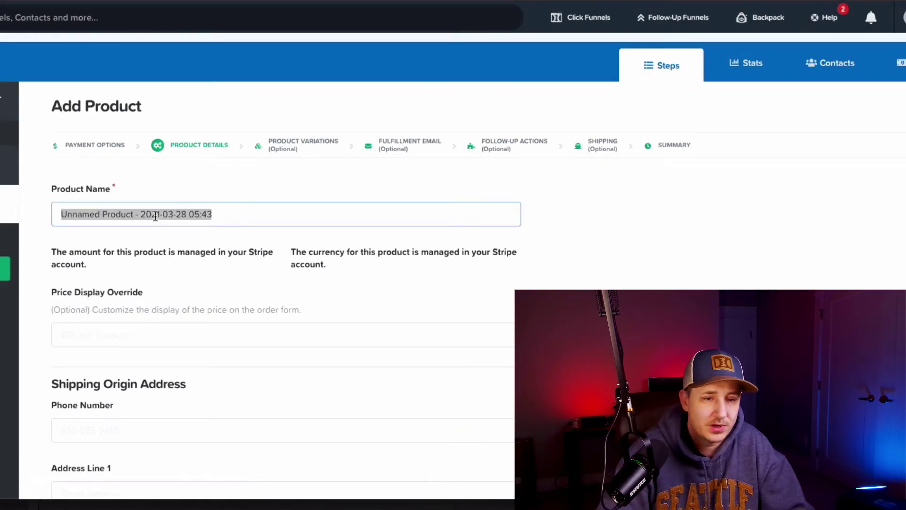
pyautogui.write('The Subscritip')
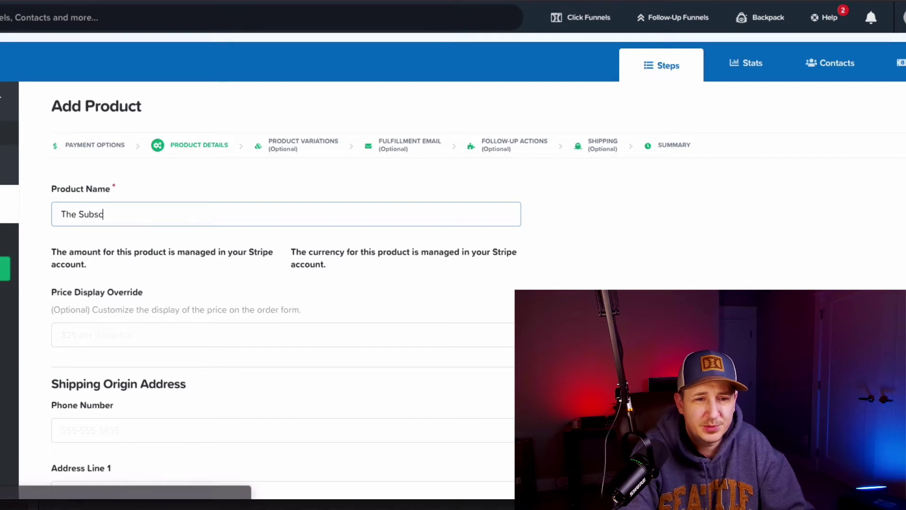
pyautogui.press('BackSpace')
pyautogui.press('BackSpace')
pyautogui.press('BackSpace')
pyautogui.write('pti')
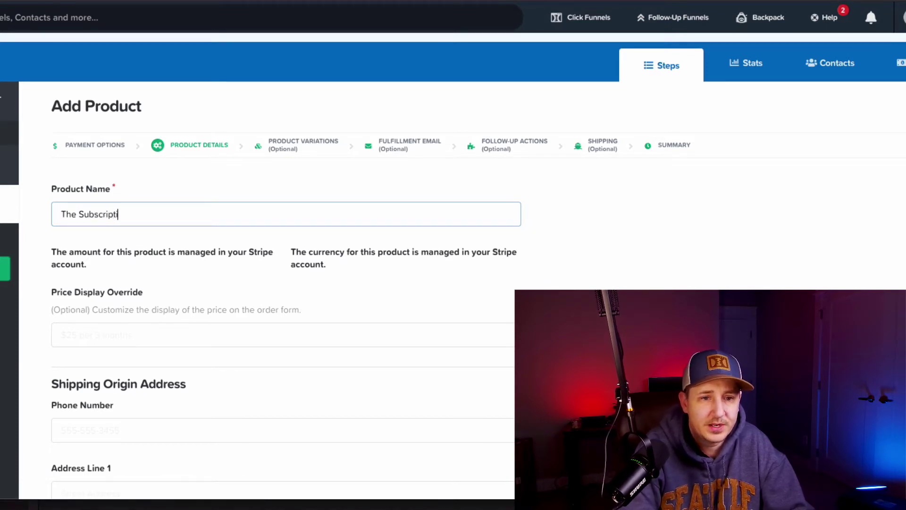
pyautogui.write('on Party')
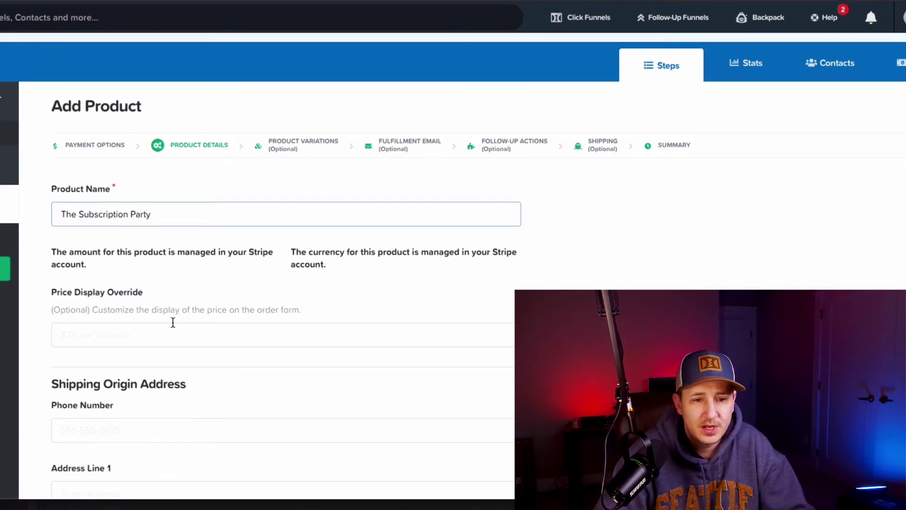
pyautogui.click(188, 335)
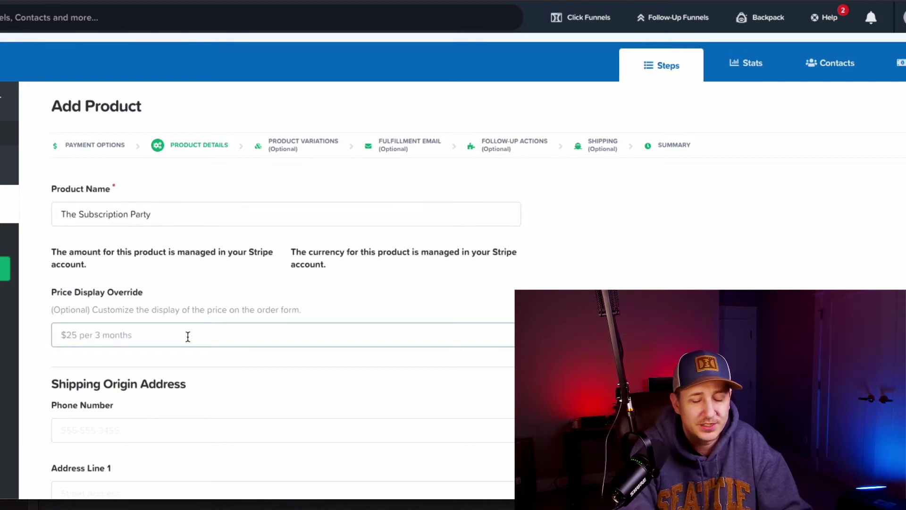
pyautogui.write('$')
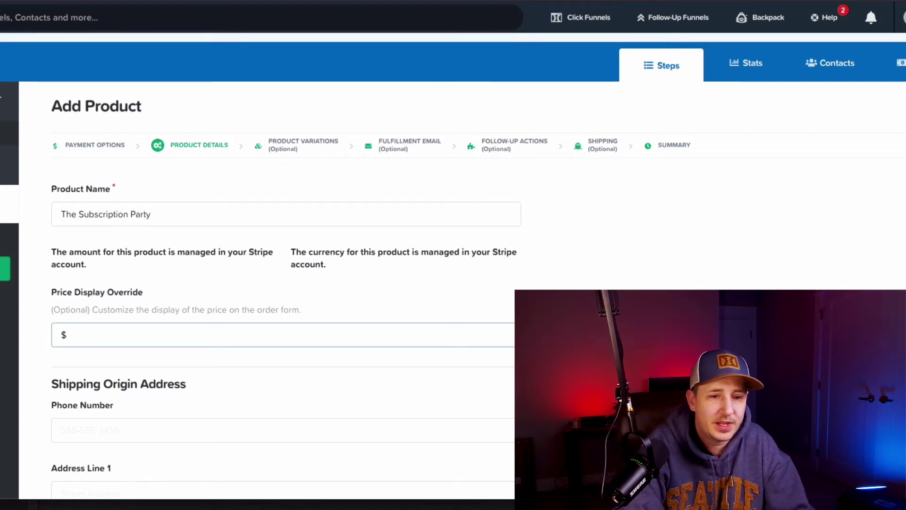
pyautogui.write('97/month')
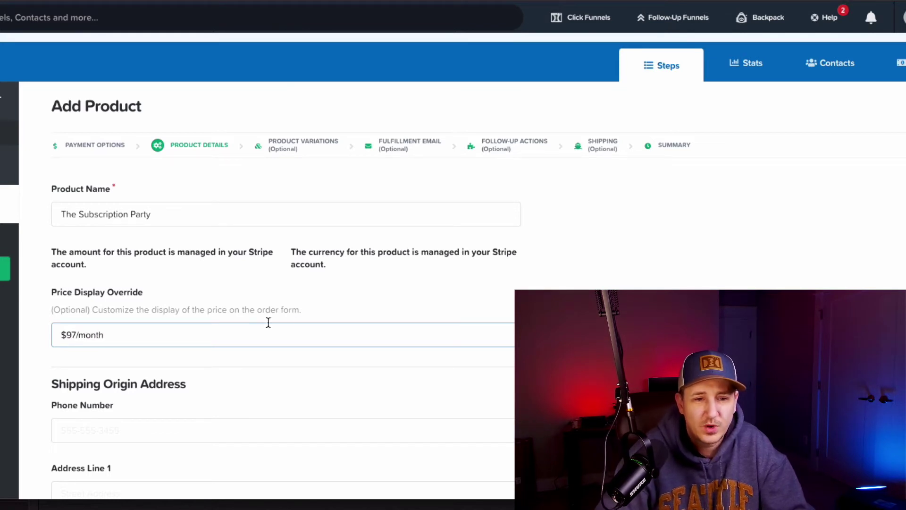
pyautogui.scroll(-4, 508, 287)
pyautogui.scroll(-6, 277, 339)
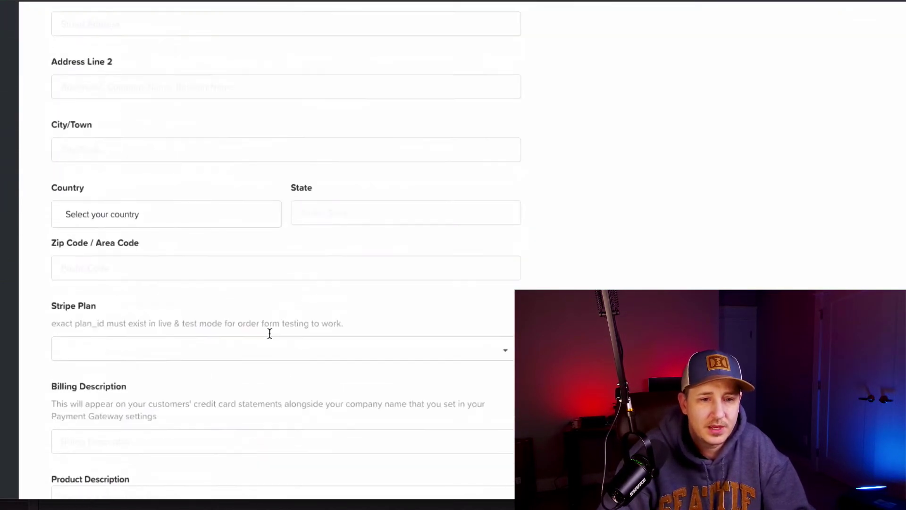
# Step: Choose 'My New Continuity Program (FUNNELWORKS)' as the product's Stripe Plan
pyautogui.click(141, 216)
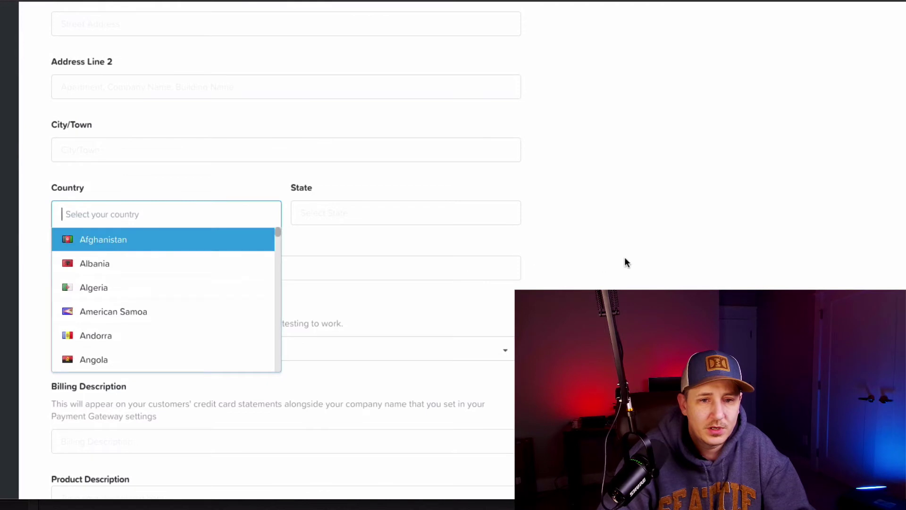
pyautogui.press('Return')
pyautogui.click(122, 215)
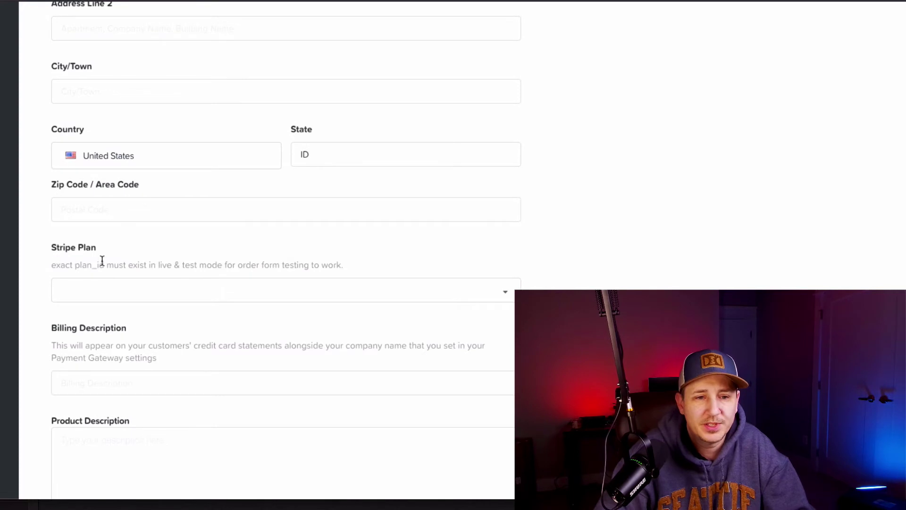
pyautogui.click(213, 288)
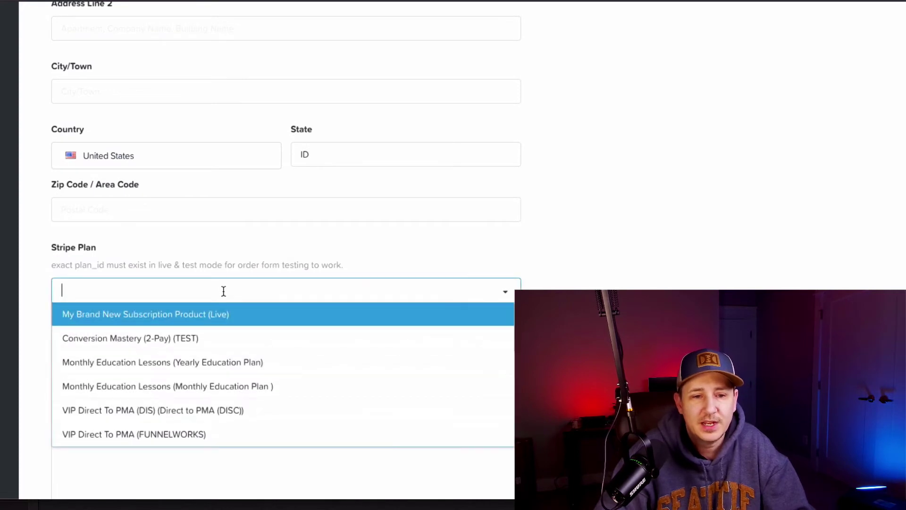
pyautogui.scroll(-1, 270, 357)
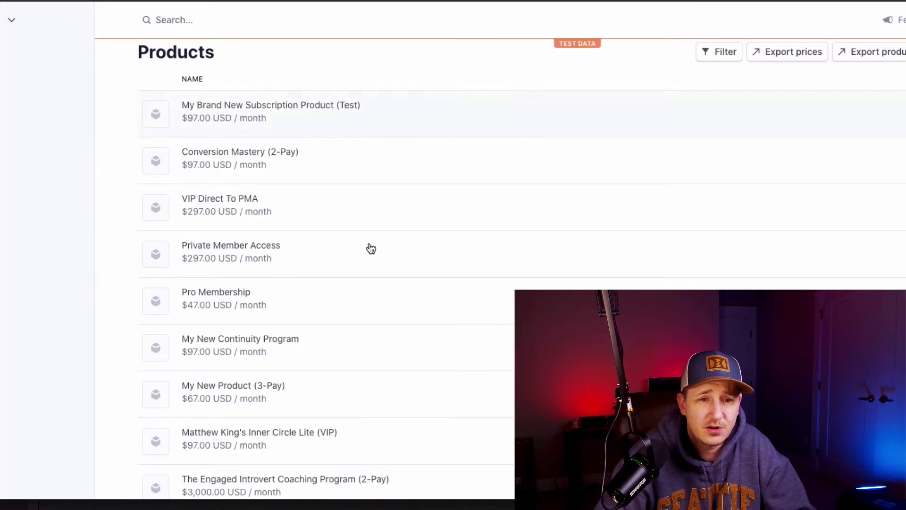
pyautogui.scroll(-4, 378, 257)
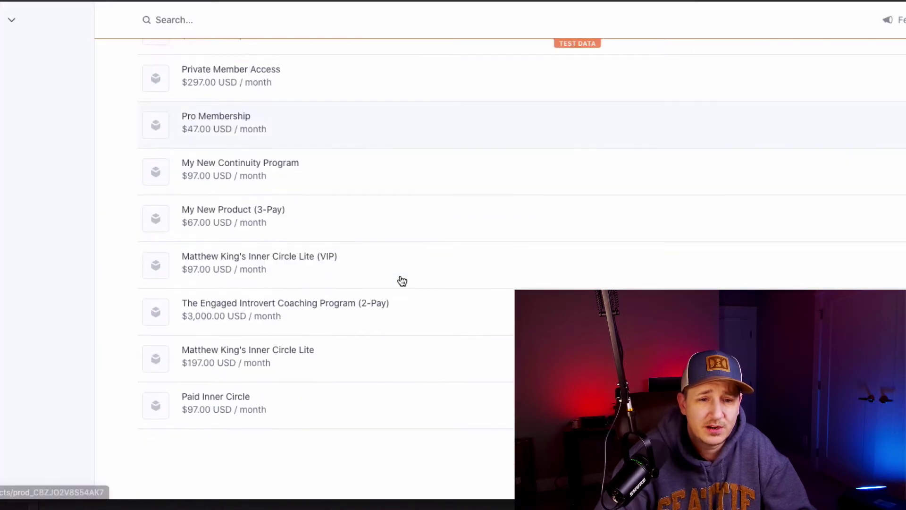
pyautogui.scroll(6, 405, 283)
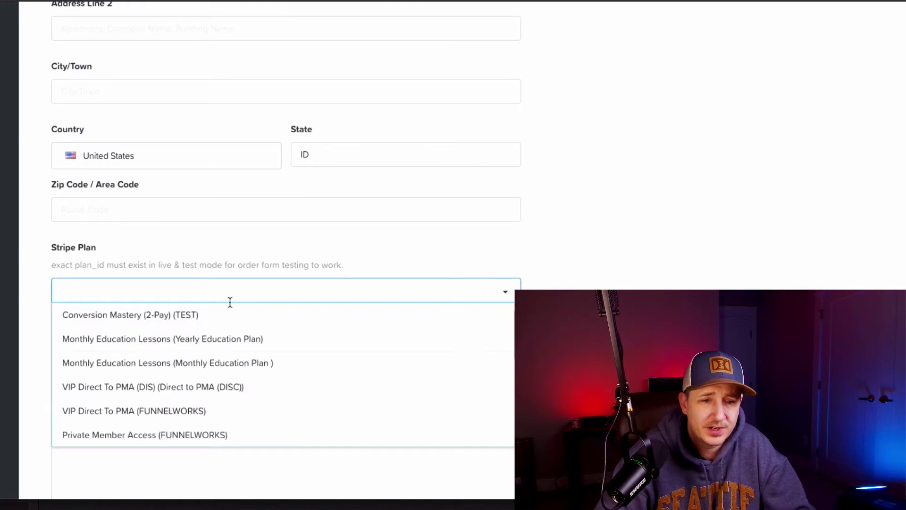
pyautogui.scroll(-1, 278, 374)
pyautogui.scroll(-5, 306, 401)
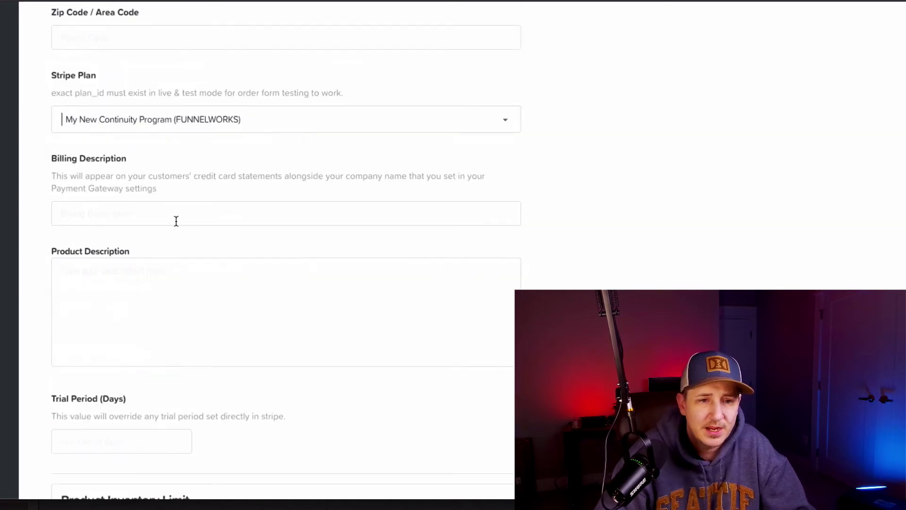
# Step: Enter 30 in the Trial Period (Days) field and confirm it
pyautogui.scroll(-1, 230, 337)
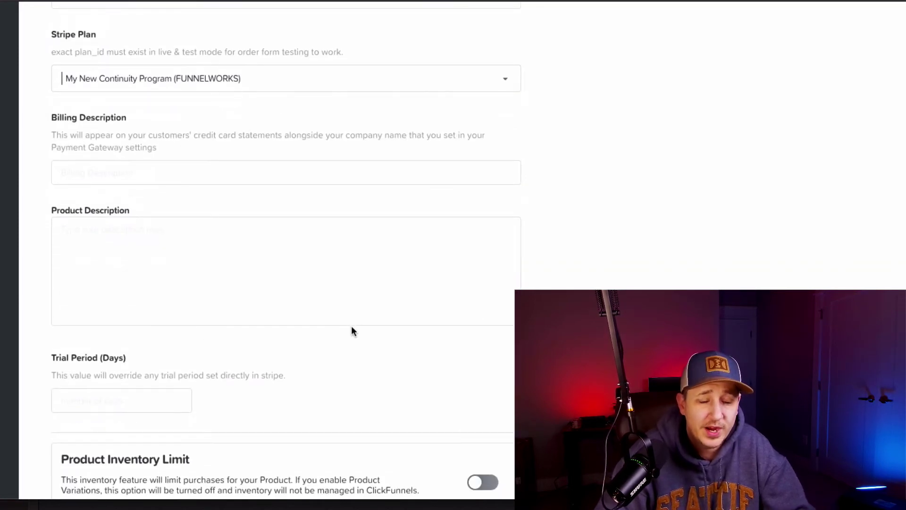
pyautogui.click(117, 402)
pyautogui.scroll(-3, 117, 402)
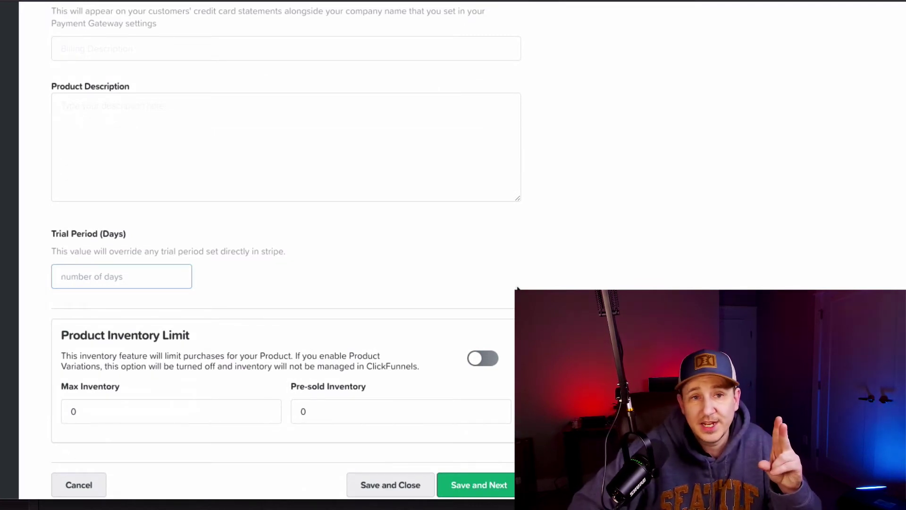
pyautogui.write('30')
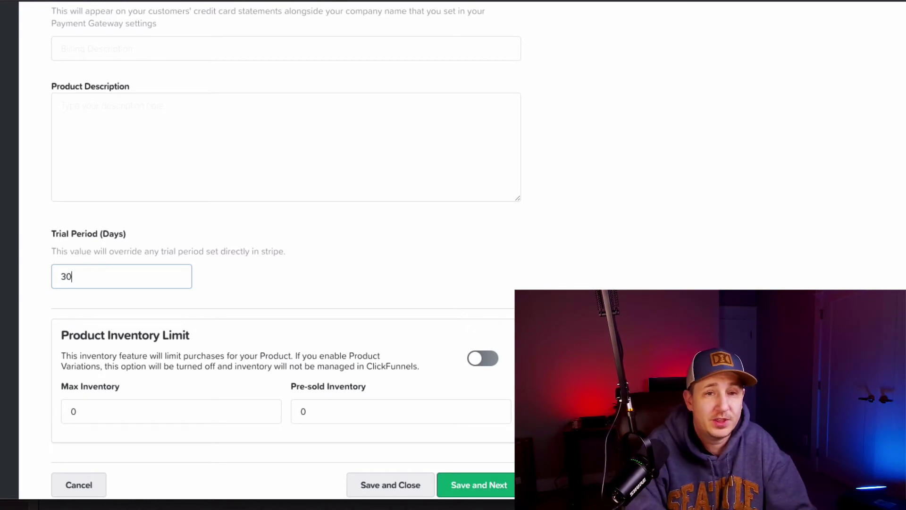
pyautogui.press('BackSpace')
pyautogui.press('BackSpace')
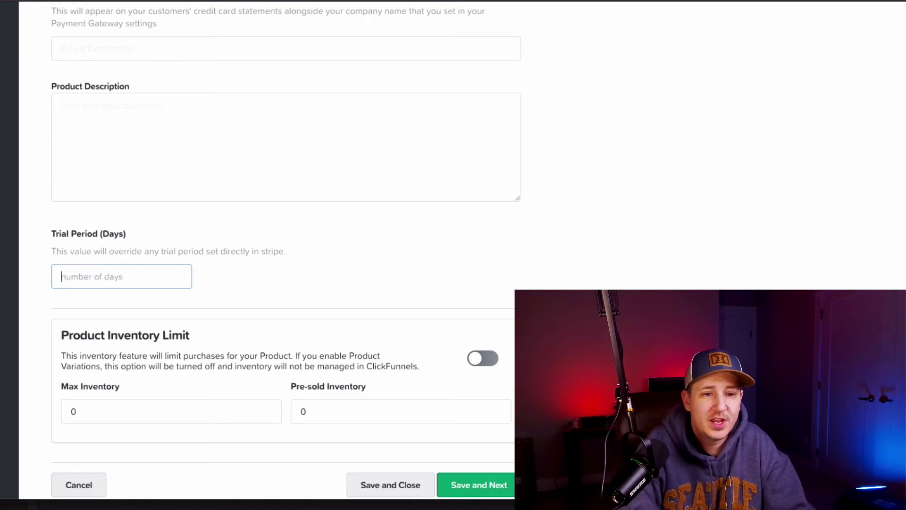
pyautogui.write('30')
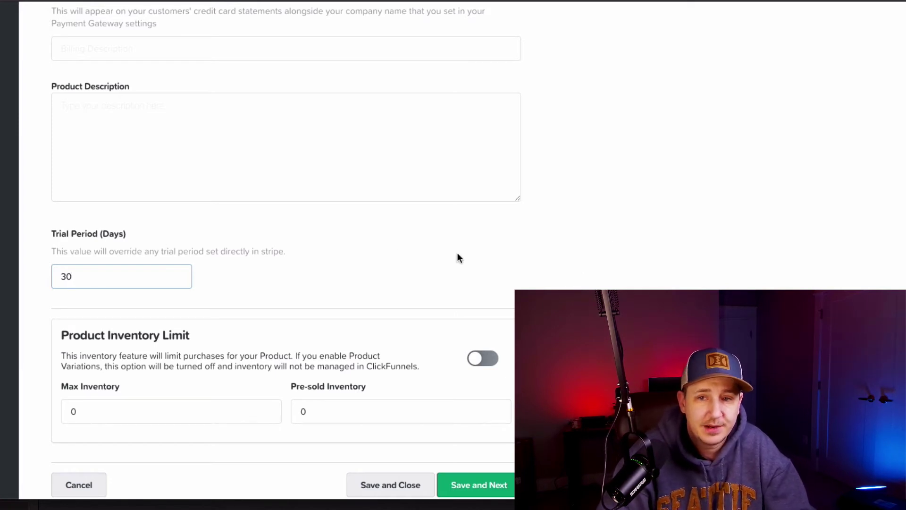
pyautogui.click(38, 247)
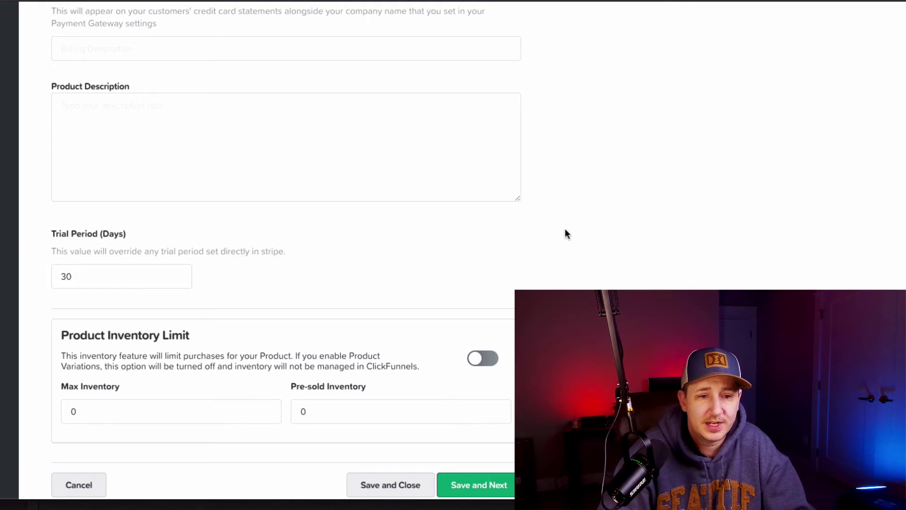
pyautogui.scroll(-2, 585, 236)
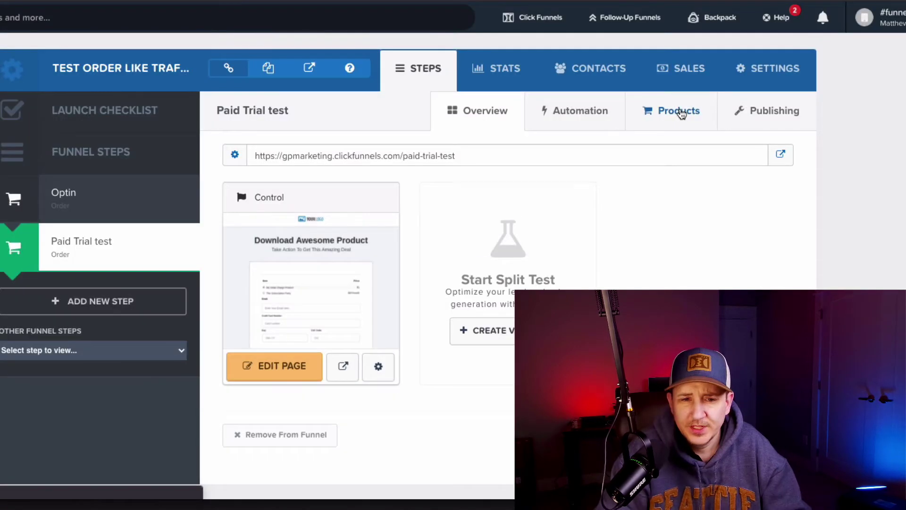
# Step: Show the Order Form step's Products tab
pyautogui.click(680, 112)
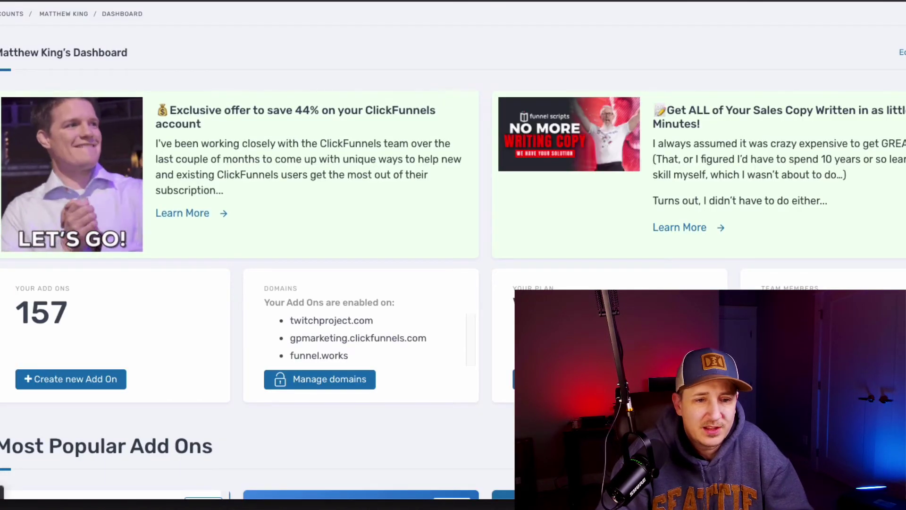
# Step: Start a new Forced Products add-on, found by searching 'Forced', and add one product slot
pyautogui.click(188, 317)
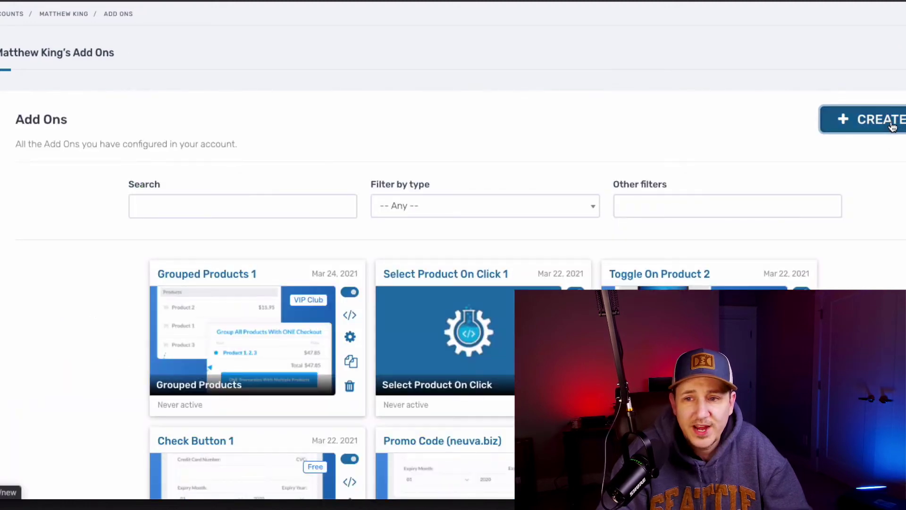
pyautogui.click(891, 126)
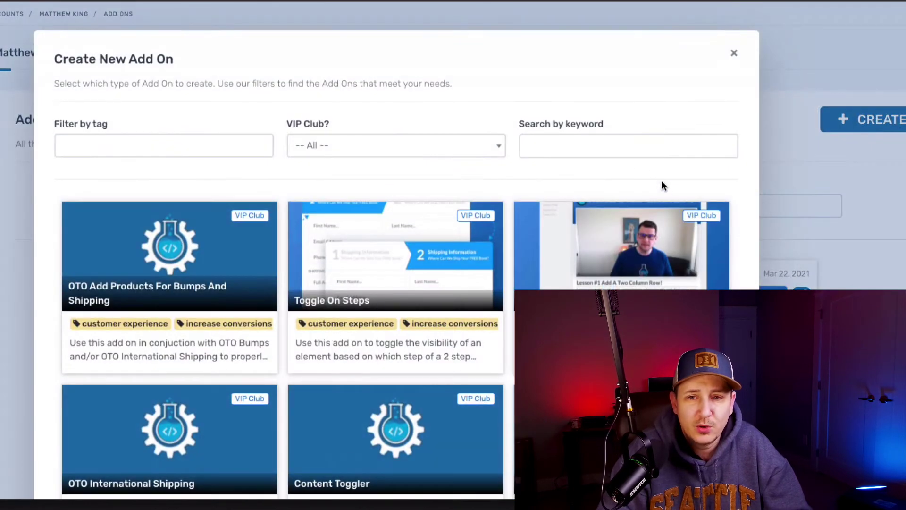
pyautogui.click(616, 145)
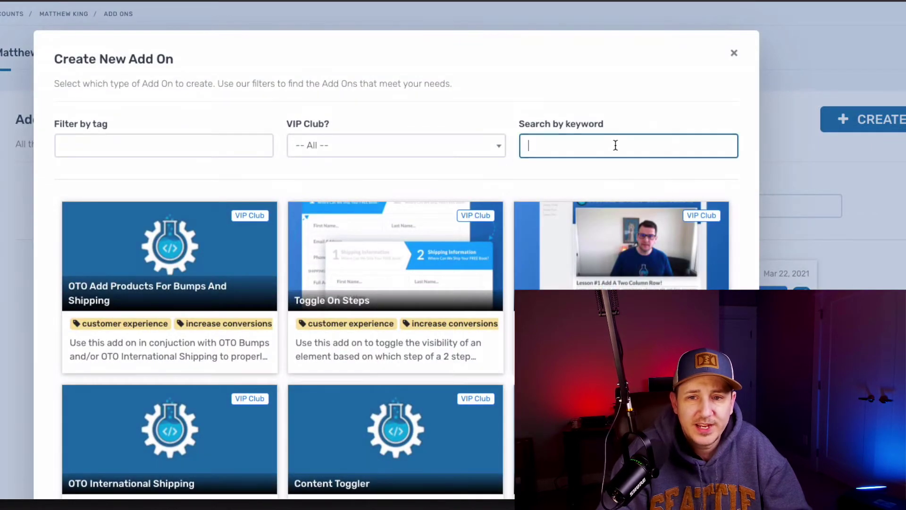
pyautogui.write('F')
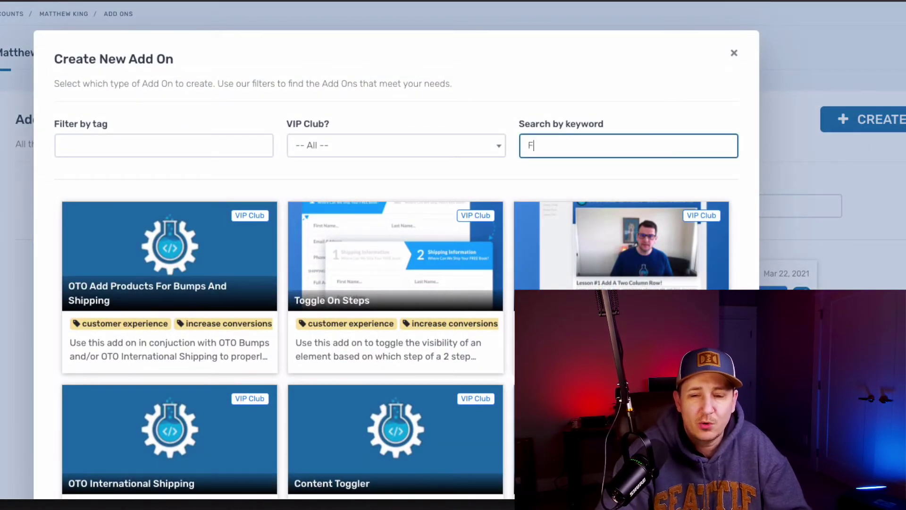
pyautogui.write('orced')
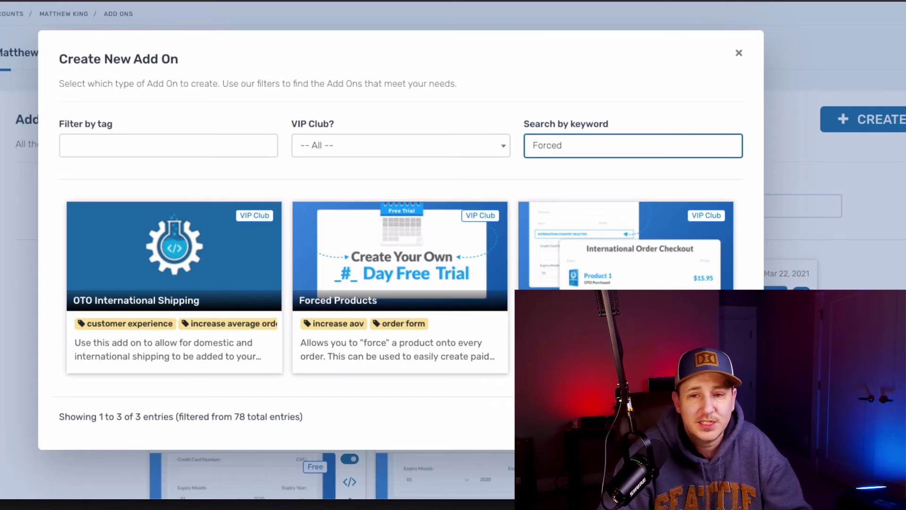
pyautogui.click(383, 274)
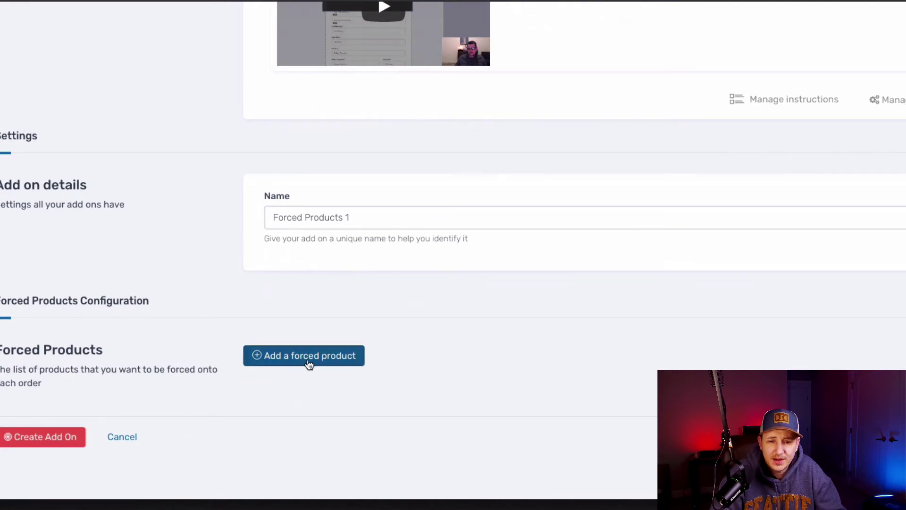
pyautogui.click(304, 359)
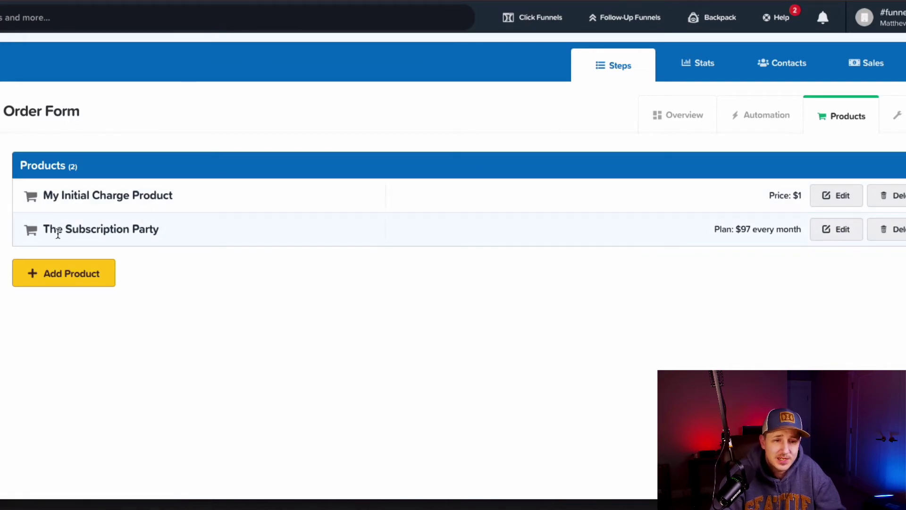
# Step: Paste The Subscription Party's edit link as Product ID 3475574 and create the Forced Products add-on
pyautogui.rightClick(833, 231)
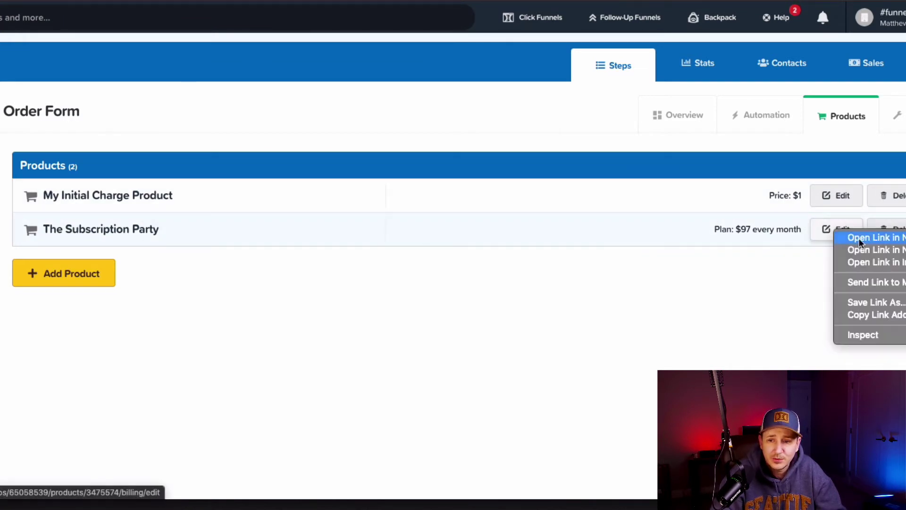
pyautogui.click(879, 313)
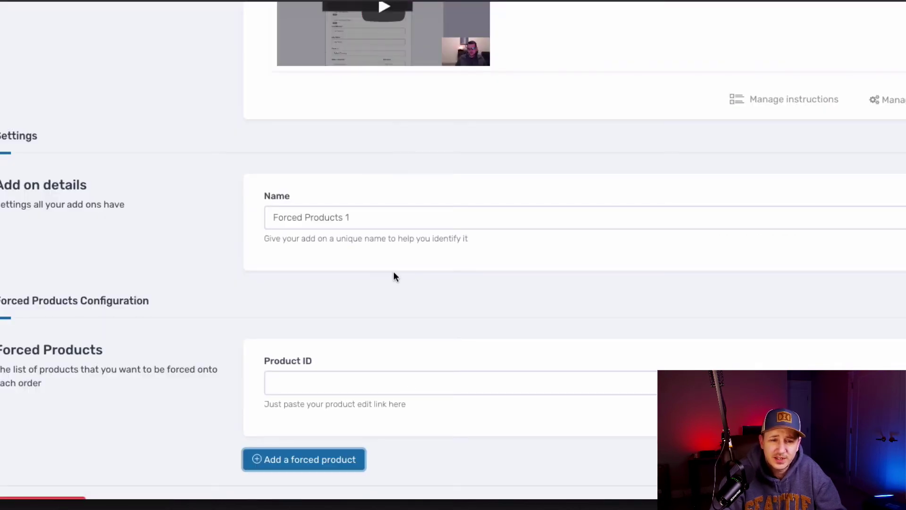
pyautogui.scroll(-2, 411, 320)
pyautogui.click(354, 306)
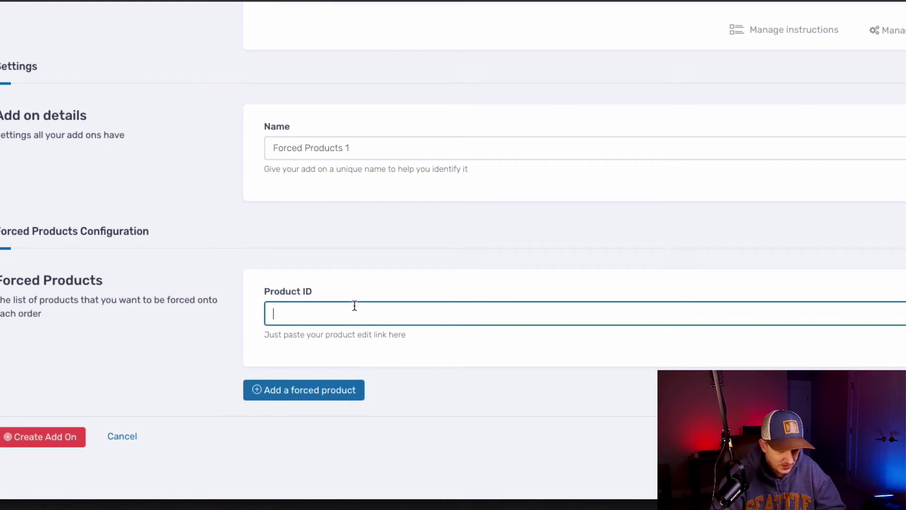
pyautogui.hotkey('ctrl', 'v')
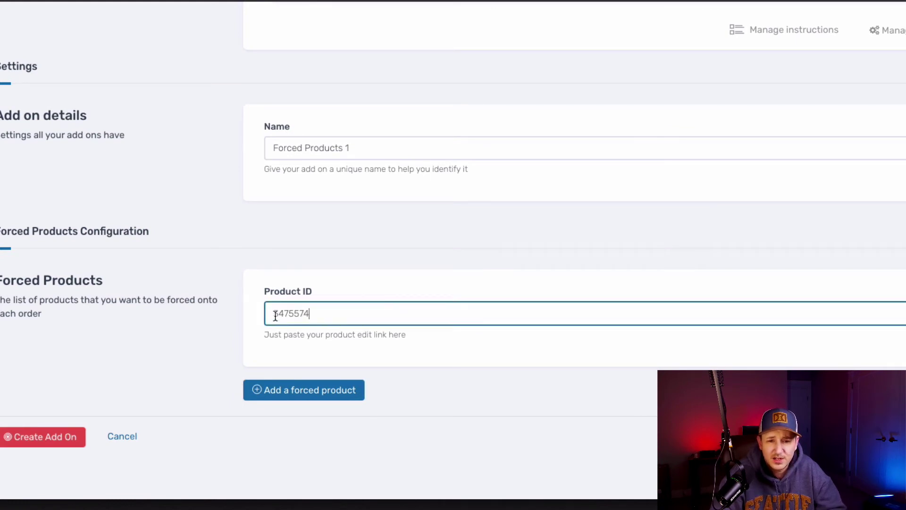
pyautogui.click(31, 436)
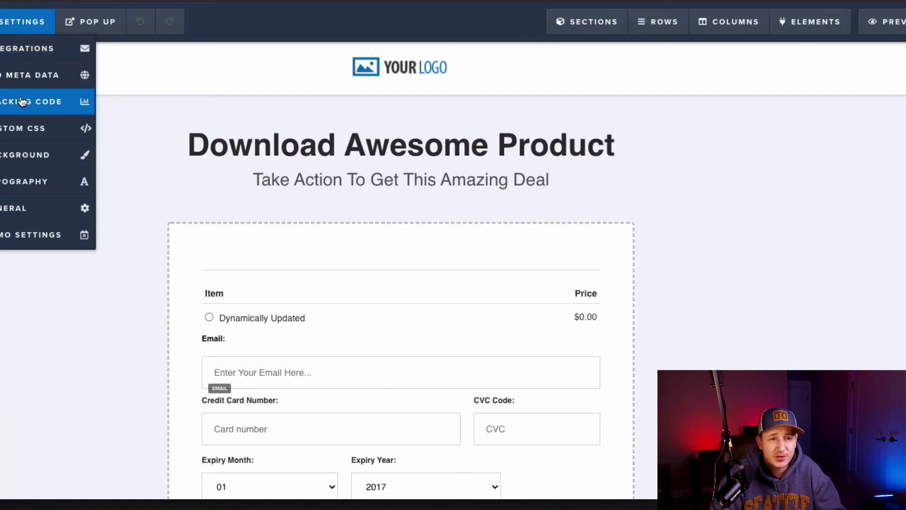
# Step: Paste the Order Summary 4 and Forced Products scripts into Header Code, removing the extra blank line
pyautogui.click(21, 102)
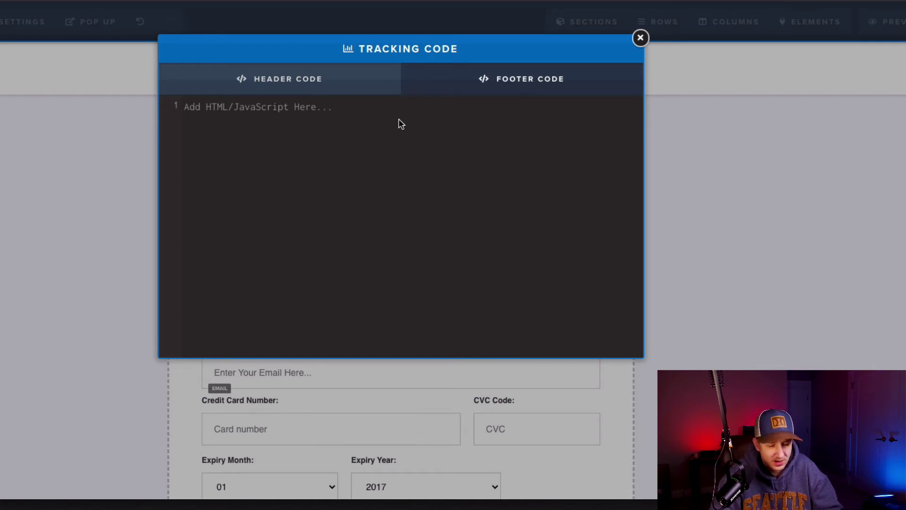
pyautogui.hotkey('ctrl', 'v')
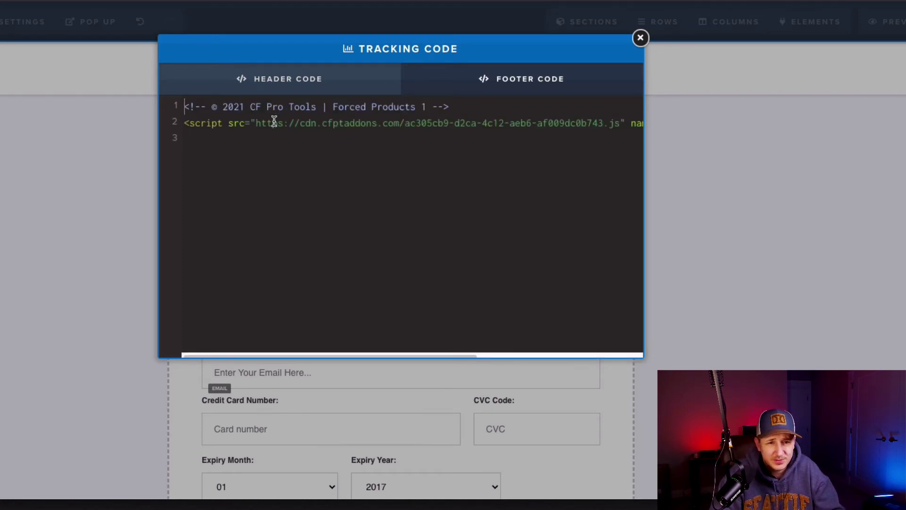
pyautogui.press('Return')
pyautogui.press('Return')
pyautogui.press('Return')
pyautogui.press('Return')
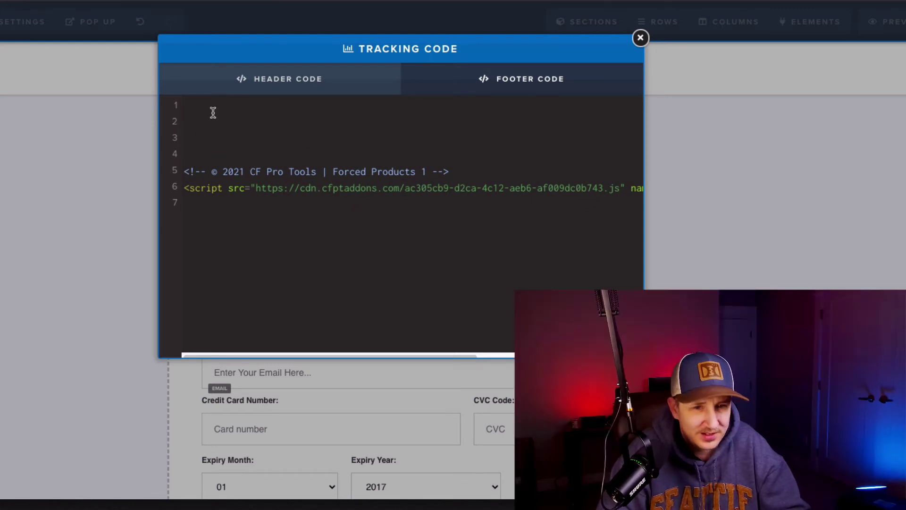
pyautogui.hotkey('ctrl', 'v')
pyautogui.click(283, 169)
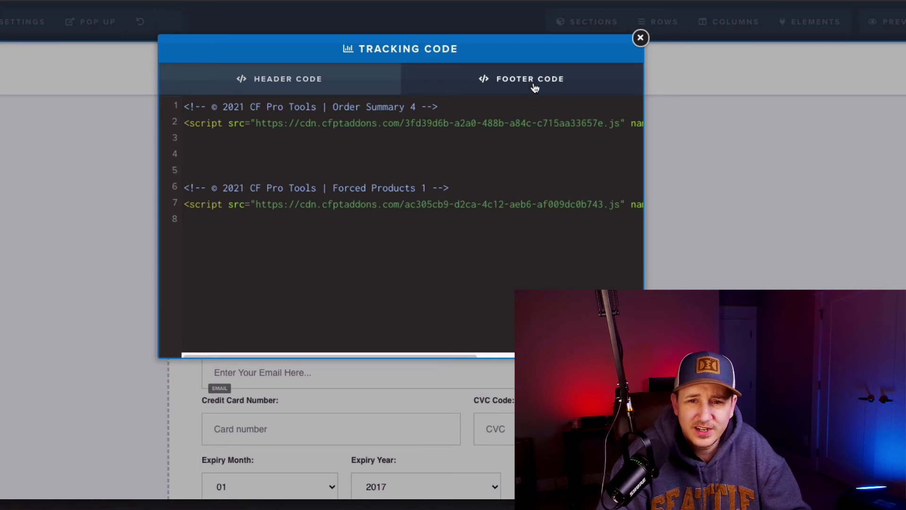
pyautogui.click(309, 152)
pyautogui.press('Delete')
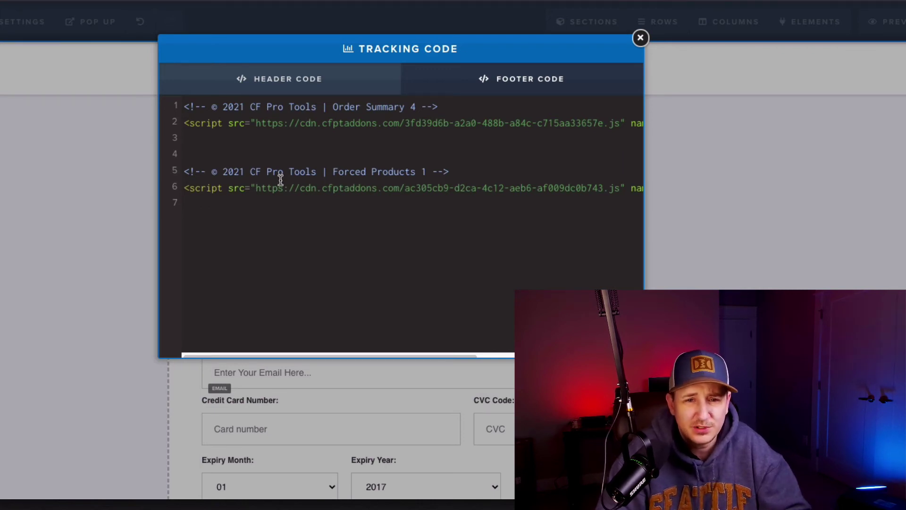
pyautogui.press('Escape')
pyautogui.click(870, 51)
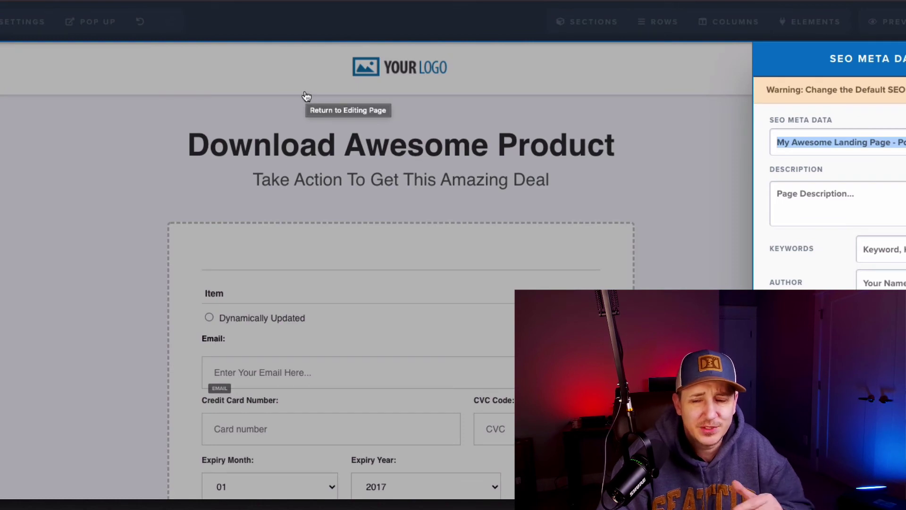
# Step: Preview the order page and scroll to the summary listing both products with a $98.00 total
pyautogui.click(306, 96)
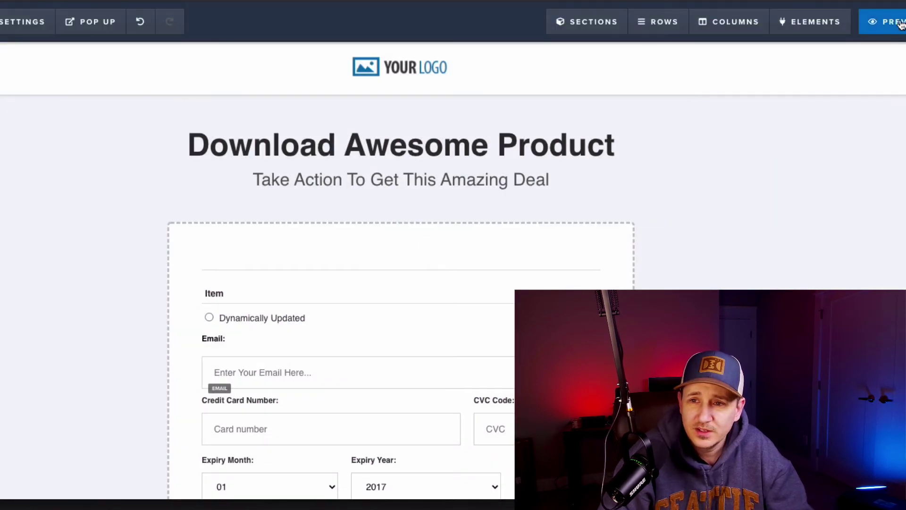
pyautogui.click(896, 21)
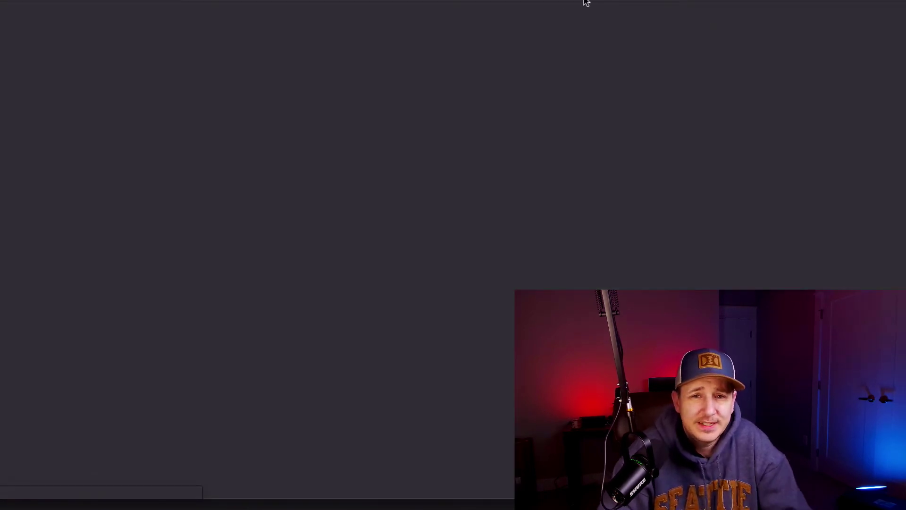
pyautogui.scroll(-3, 673, 125)
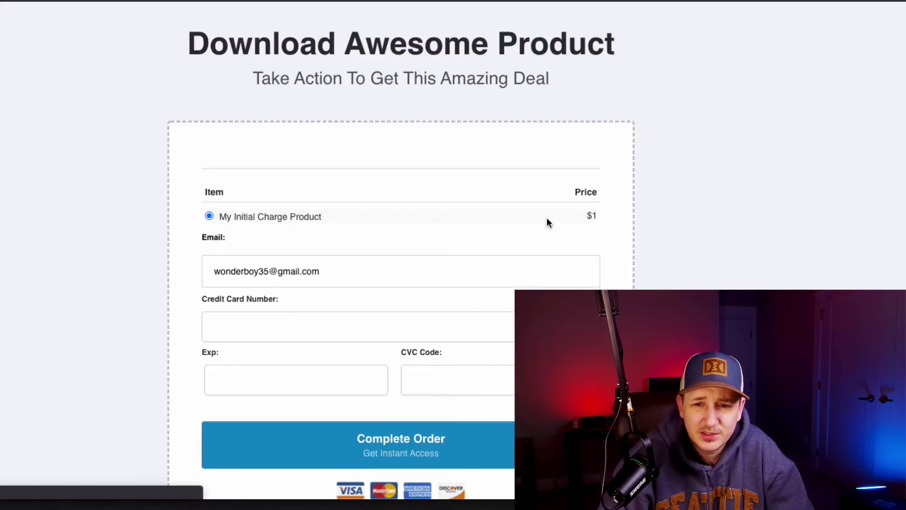
pyautogui.scroll(-3, 503, 233)
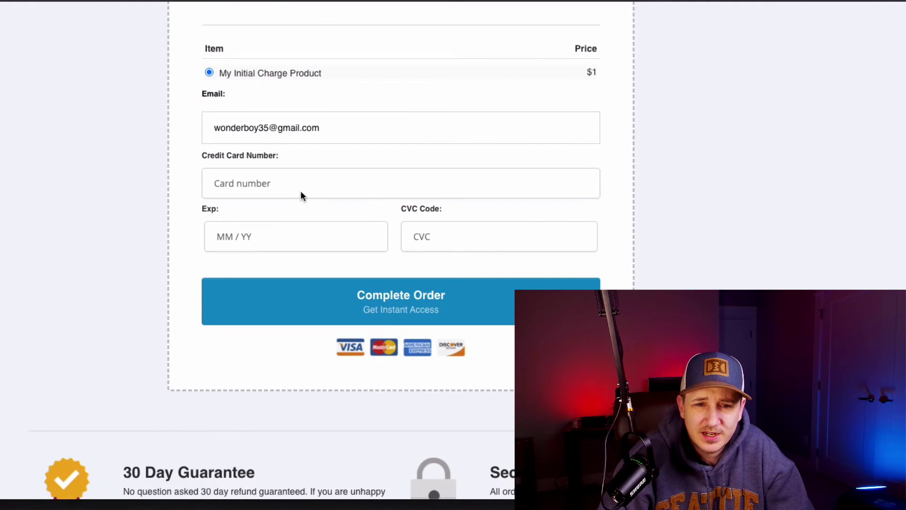
pyautogui.scroll(-3, 449, 208)
pyautogui.scroll(3, 452, 208)
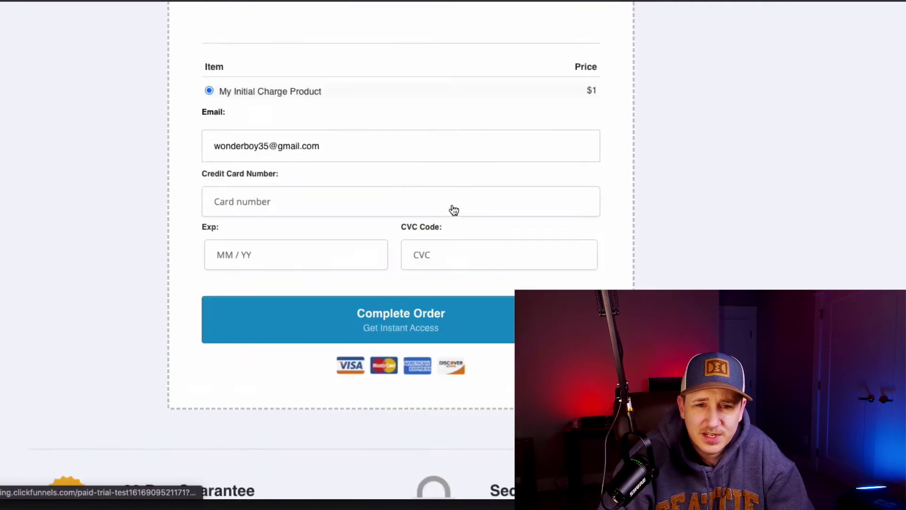
pyautogui.scroll(-1, 453, 210)
pyautogui.scroll(3, 452, 209)
pyautogui.scroll(-6, 463, 224)
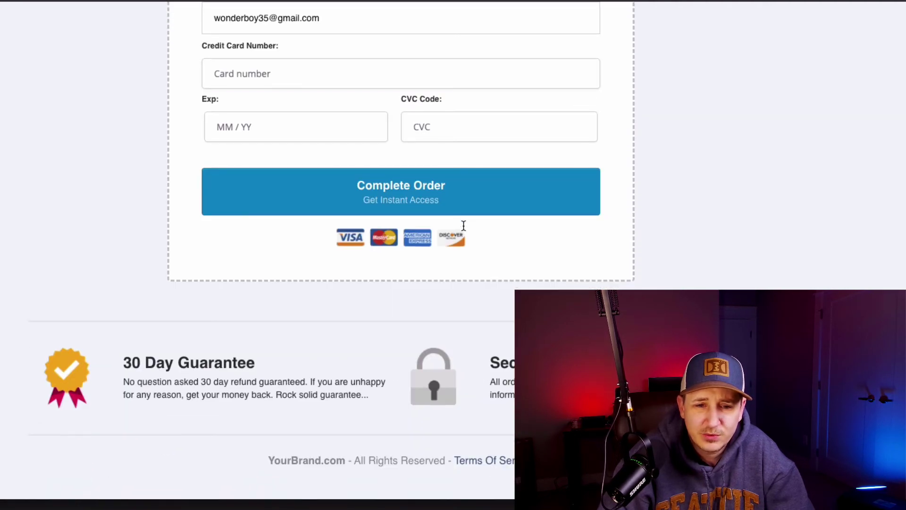
pyautogui.scroll(6, 464, 225)
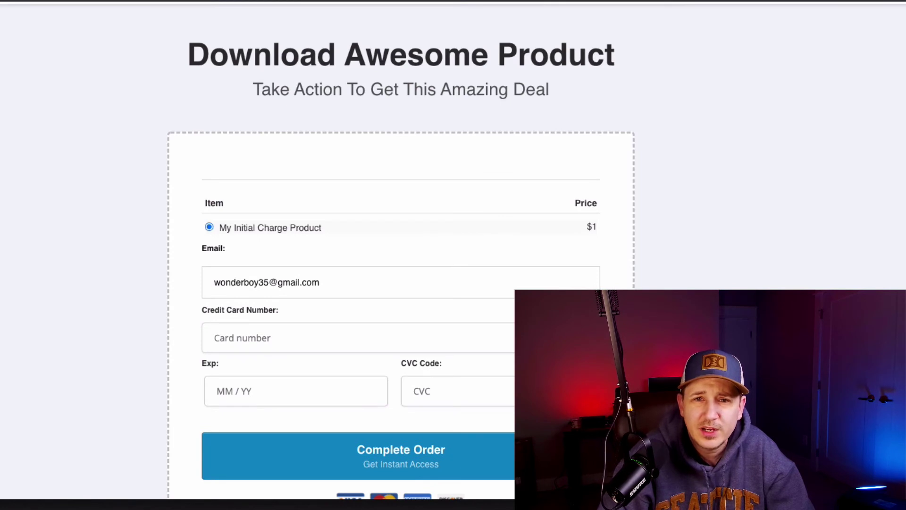
pyautogui.scroll(-1, 292, 387)
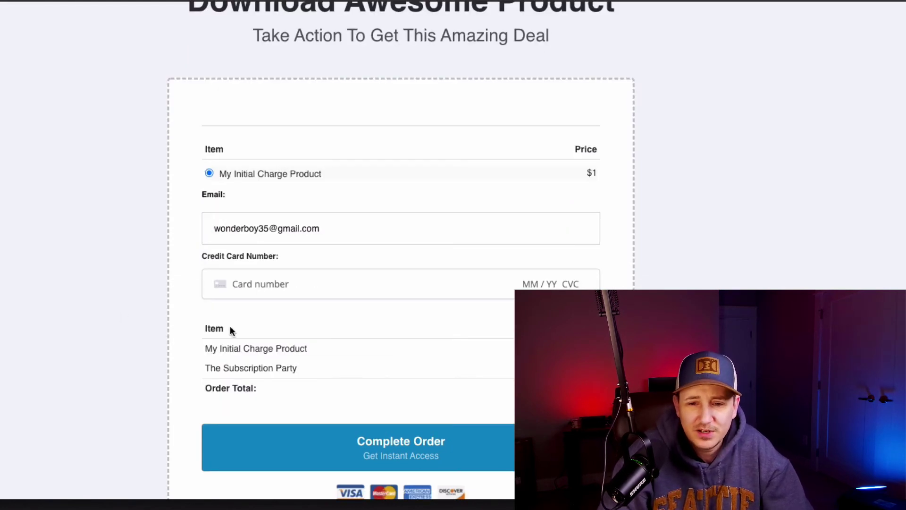
pyautogui.scroll(-1, 420, 354)
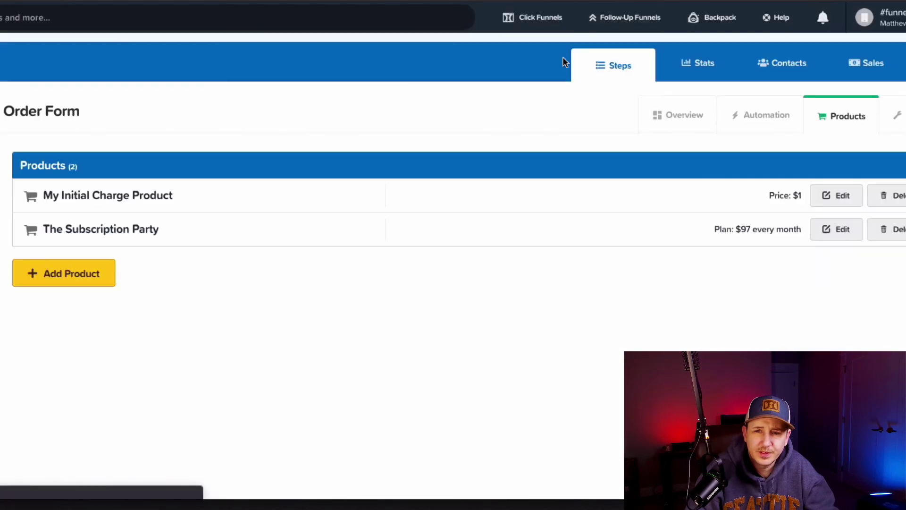
# Step: Bring up the link menu for The Subscription Party's Edit link in the Order Form products
pyautogui.rightClick(843, 232)
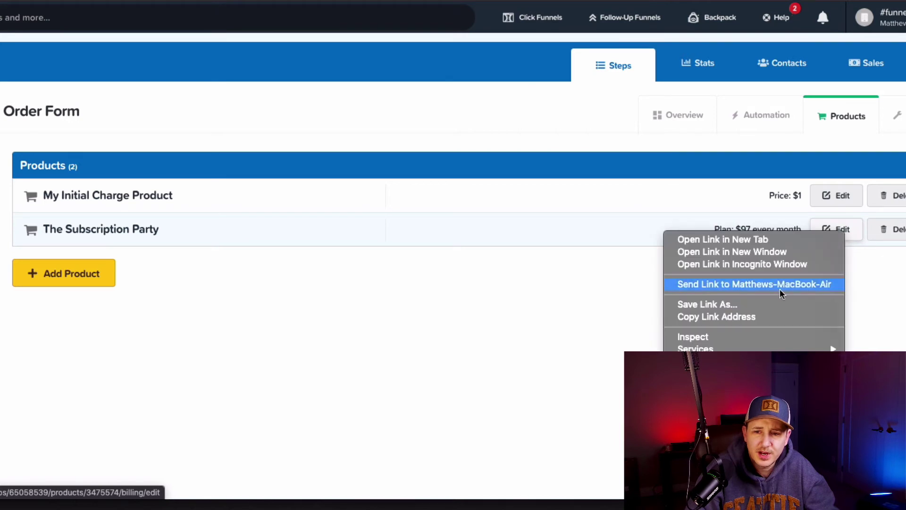
# Step: Add a price override setting product 3475574's summary price to 0
pyautogui.click(754, 315)
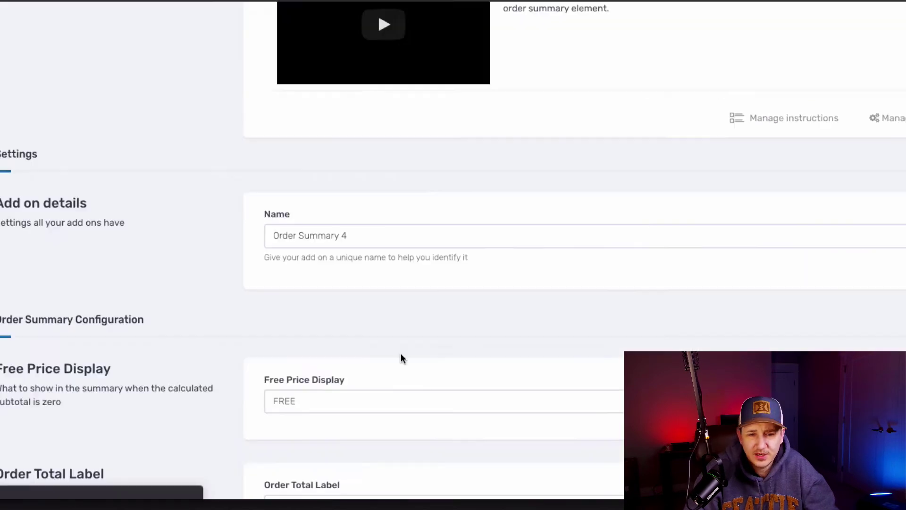
pyautogui.scroll(-8, 401, 352)
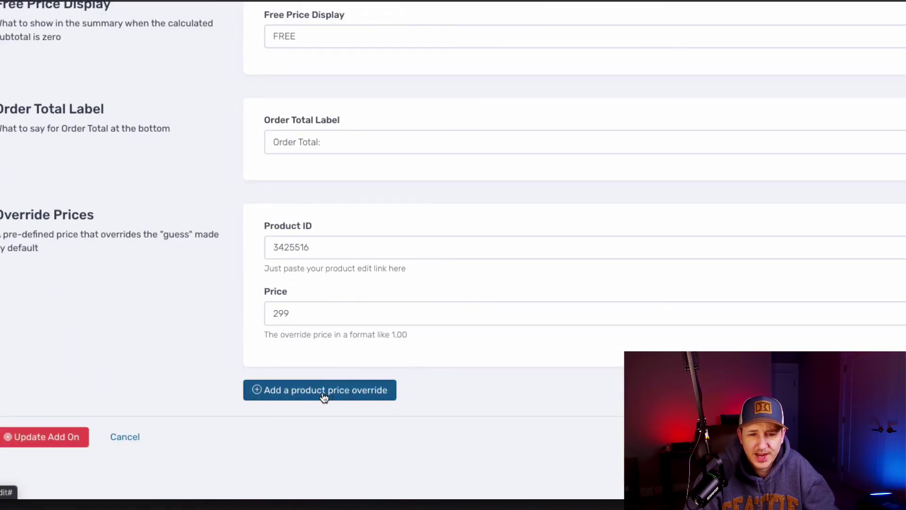
pyautogui.click(320, 395)
pyautogui.scroll(-2, 404, 405)
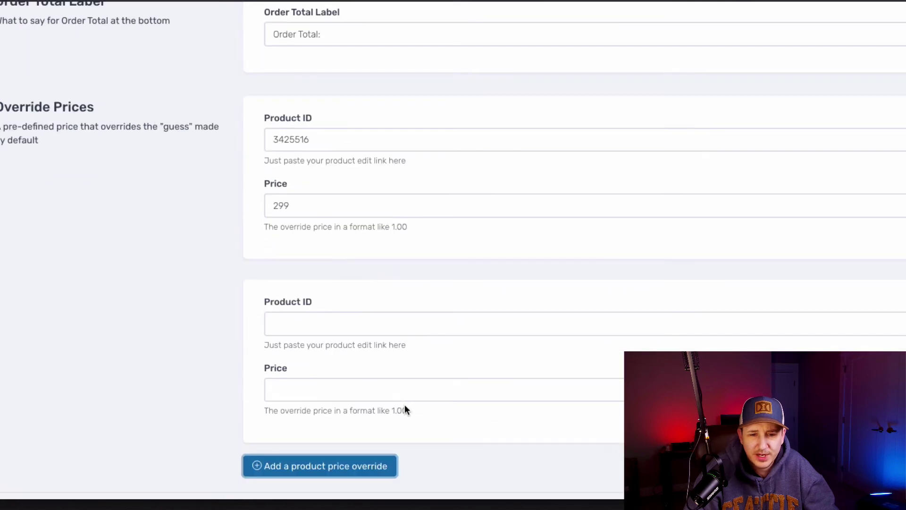
pyautogui.click(333, 320)
pyautogui.hotkey('ctrl', 'v')
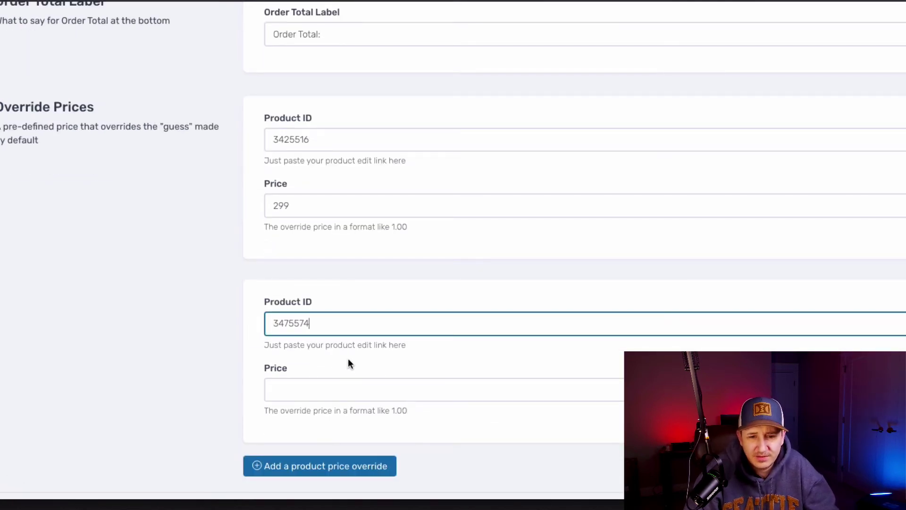
pyautogui.click(396, 389)
pyautogui.write('0')
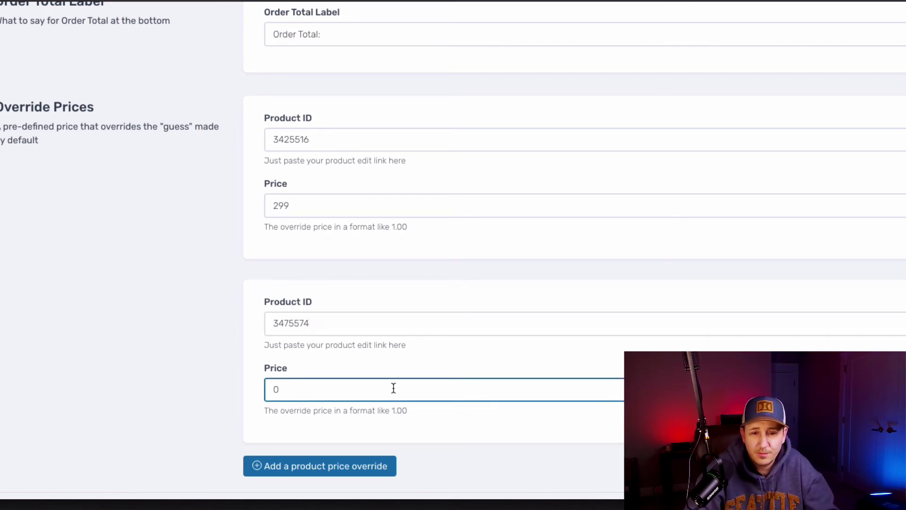
# Step: Change the Free Price Display label to 'FREE FOR 30 DAYS' and update the add-on
pyautogui.scroll(4, 290, 346)
pyautogui.doubleClick(268, 134)
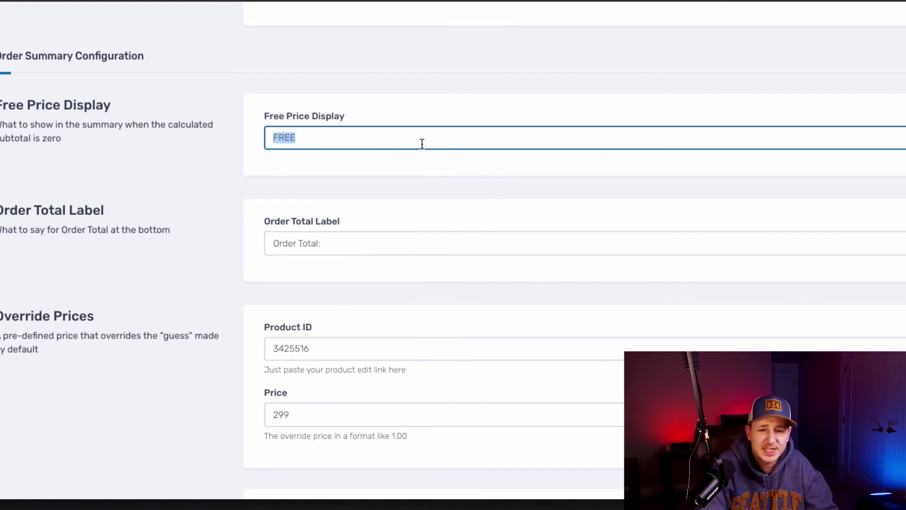
pyautogui.press('End')
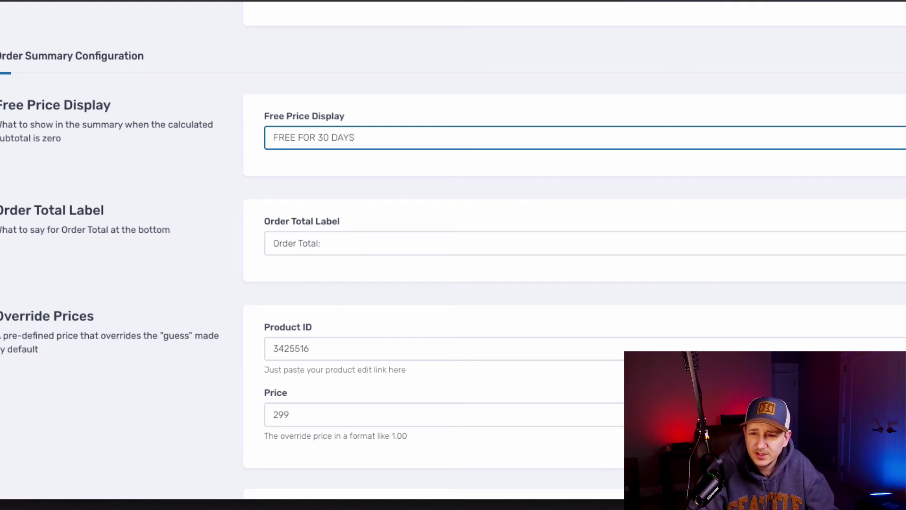
pyautogui.click(516, 191)
pyautogui.scroll(-5, 529, 198)
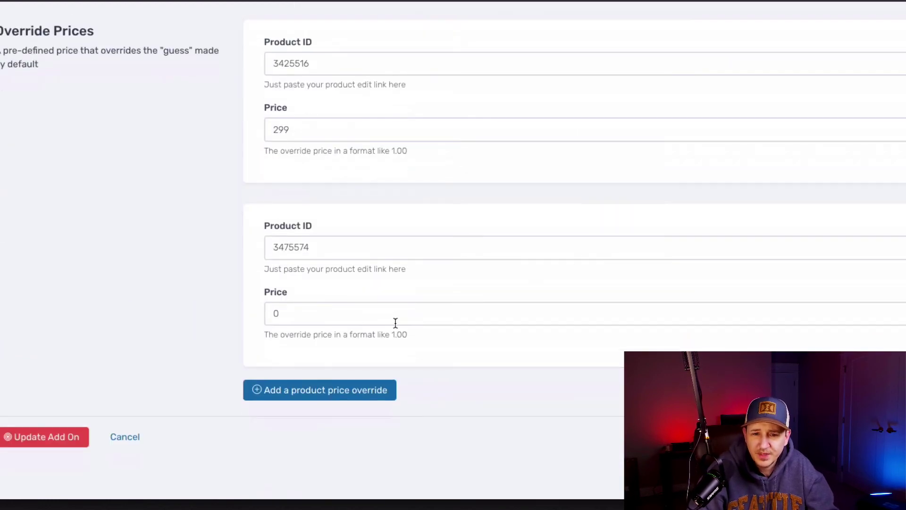
pyautogui.click(35, 441)
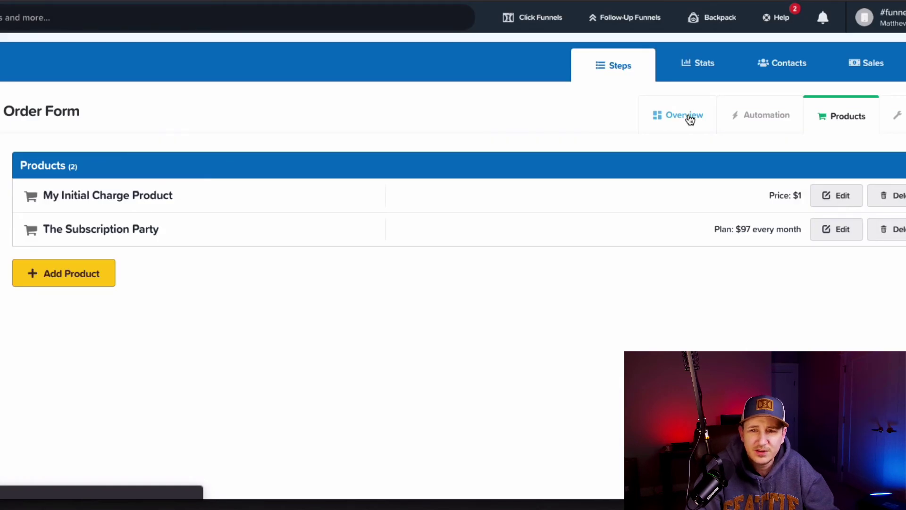
# Step: Open the live order page and check the summary: The Subscription Party FREE FOR 30 DAYS, total $1.00
pyautogui.click(690, 117)
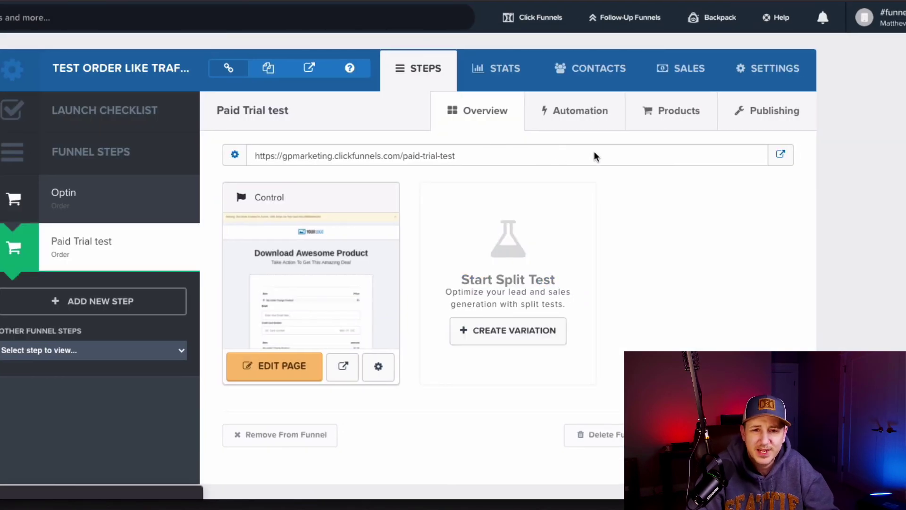
pyautogui.click(779, 156)
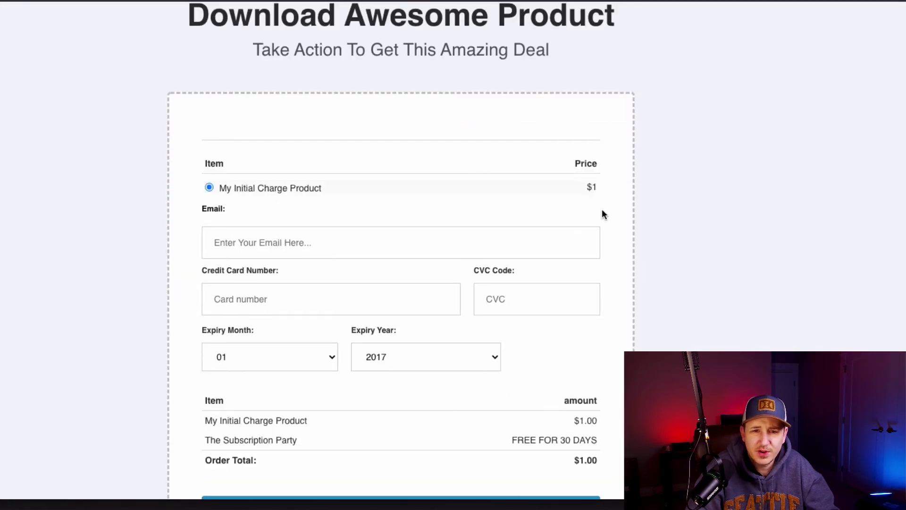
pyautogui.scroll(-3, 467, 244)
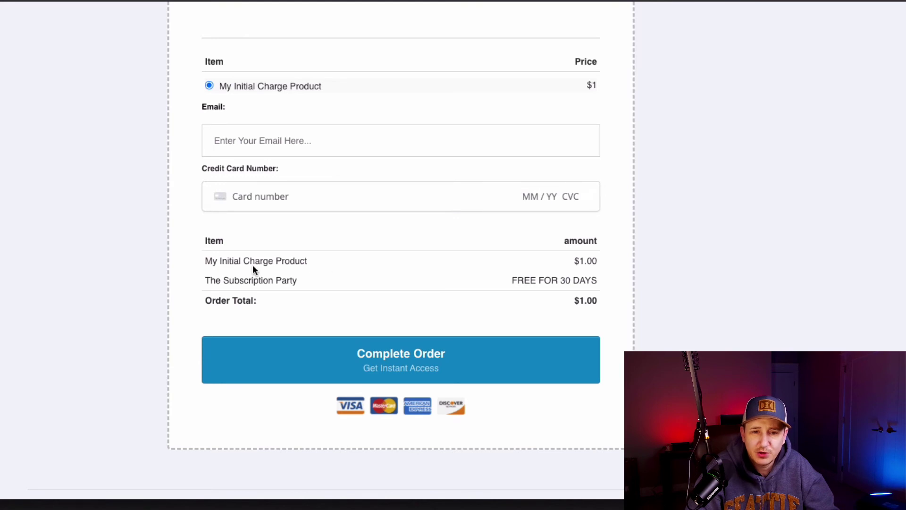
pyautogui.moveTo(212, 282); pyautogui.dragTo(298, 298)
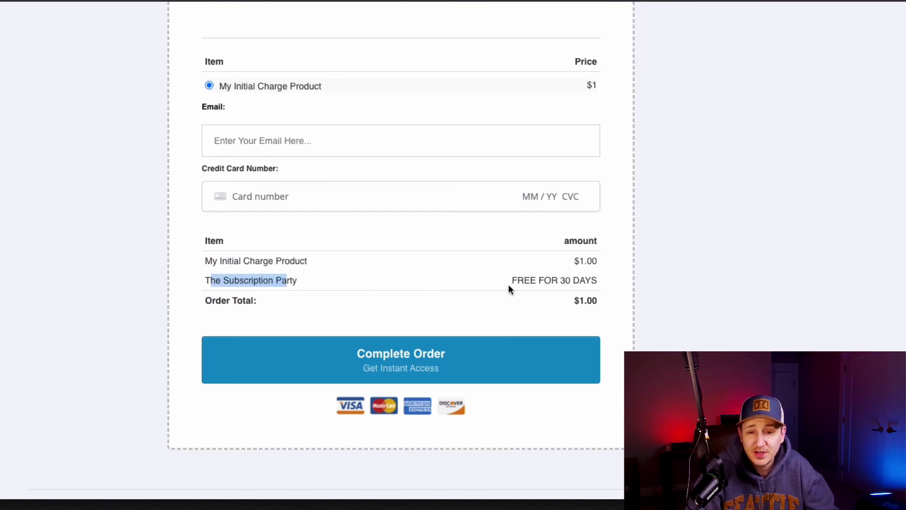
pyautogui.moveTo(516, 283); pyautogui.dragTo(594, 278)
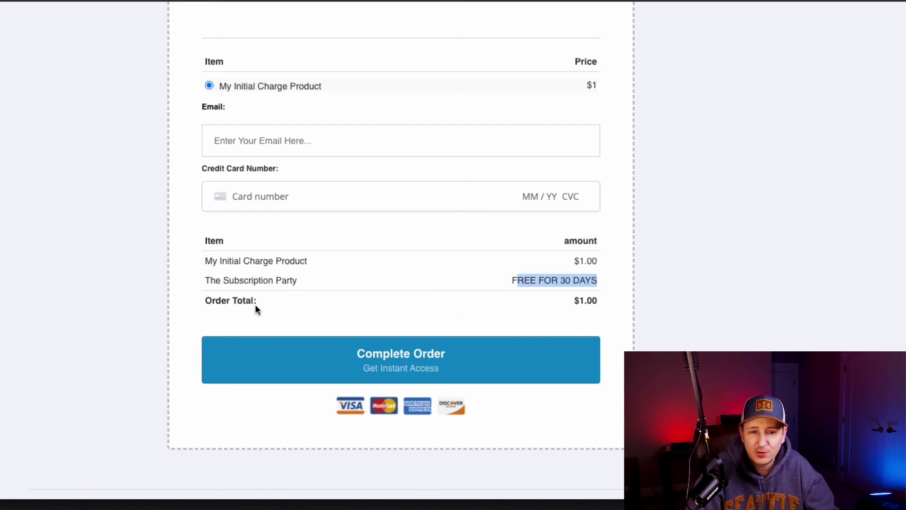
pyautogui.moveTo(212, 300); pyautogui.dragTo(247, 301)
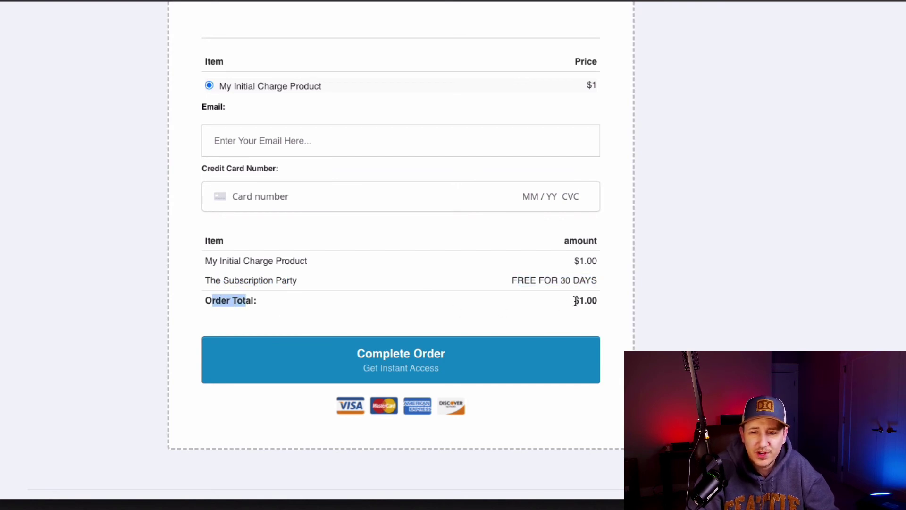
pyautogui.moveTo(575, 301); pyautogui.dragTo(610, 307)
# Step: Fill in the Stripe test card number and a test email address
pyautogui.scroll(5, 475, 237)
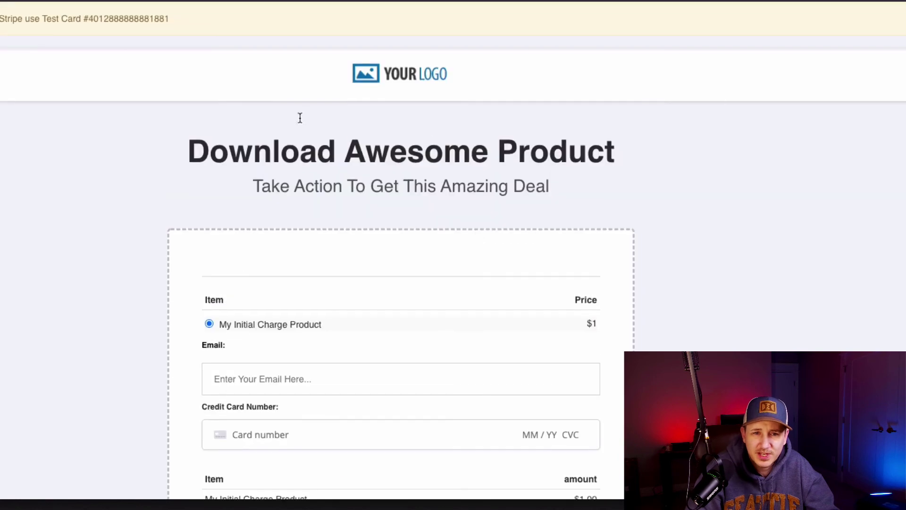
pyautogui.doubleClick(135, 14)
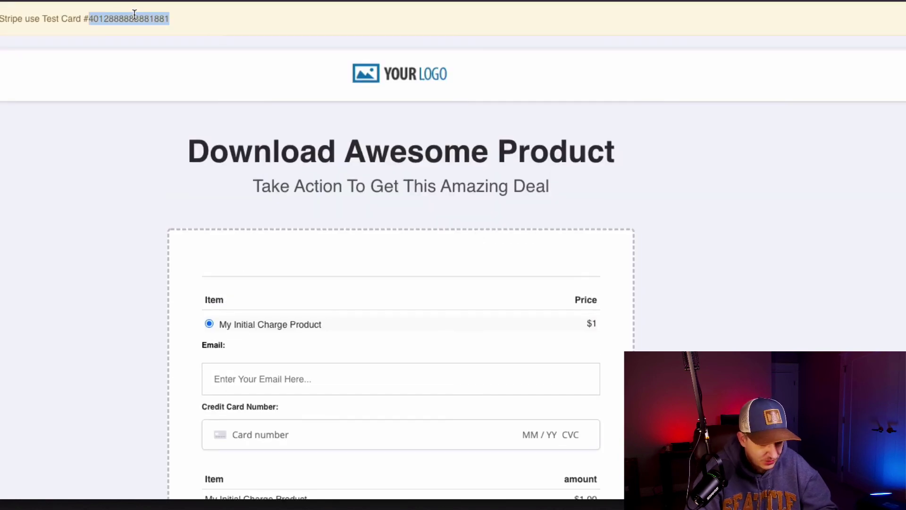
pyautogui.scroll(-4, 414, 236)
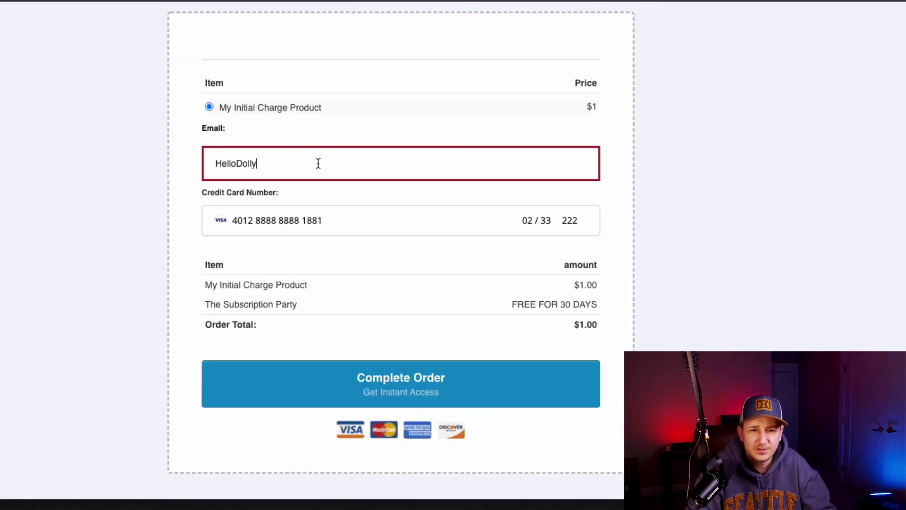
pyautogui.write('@gmail.com')
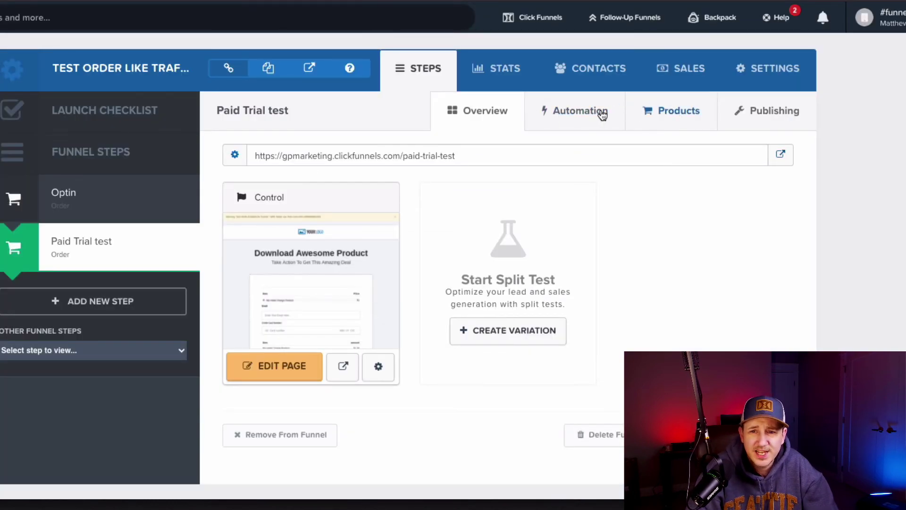
# Step: Open the new sale's details and highlight the subscription's $97.00 price
pyautogui.click(690, 71)
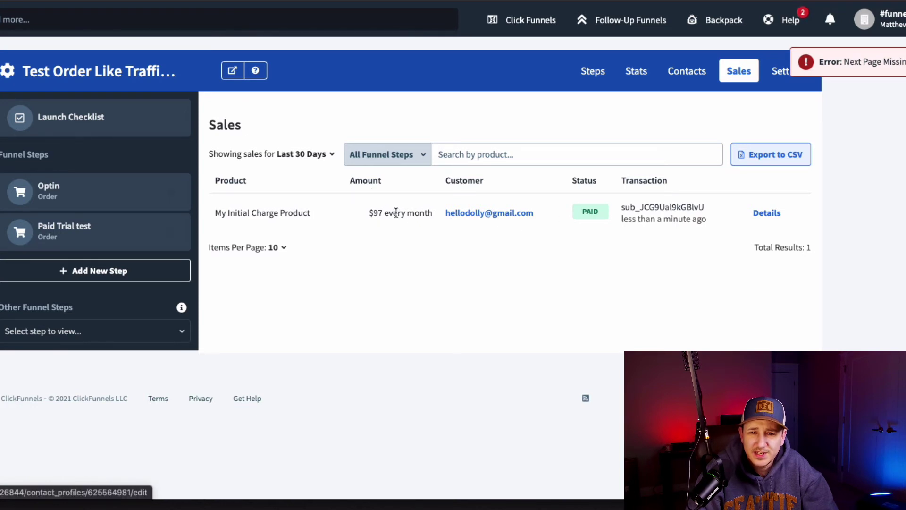
pyautogui.click(756, 216)
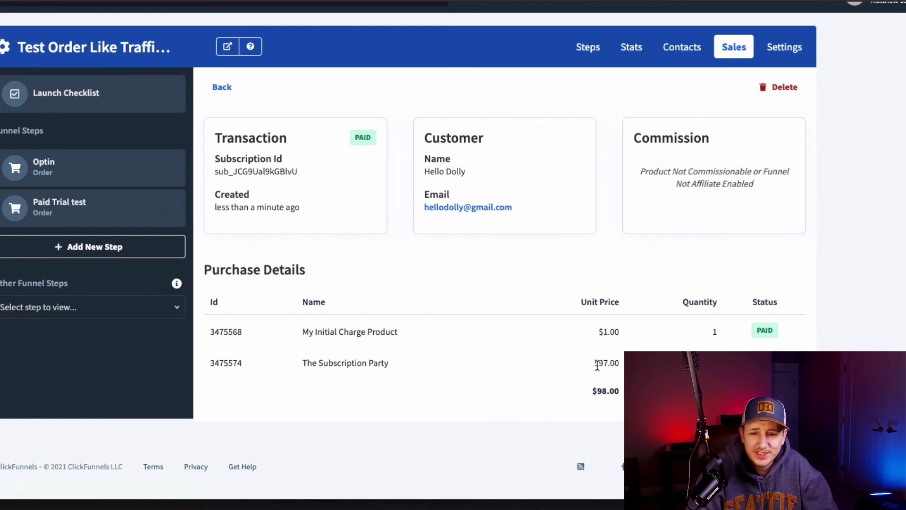
pyautogui.moveTo(593, 364); pyautogui.dragTo(621, 368)
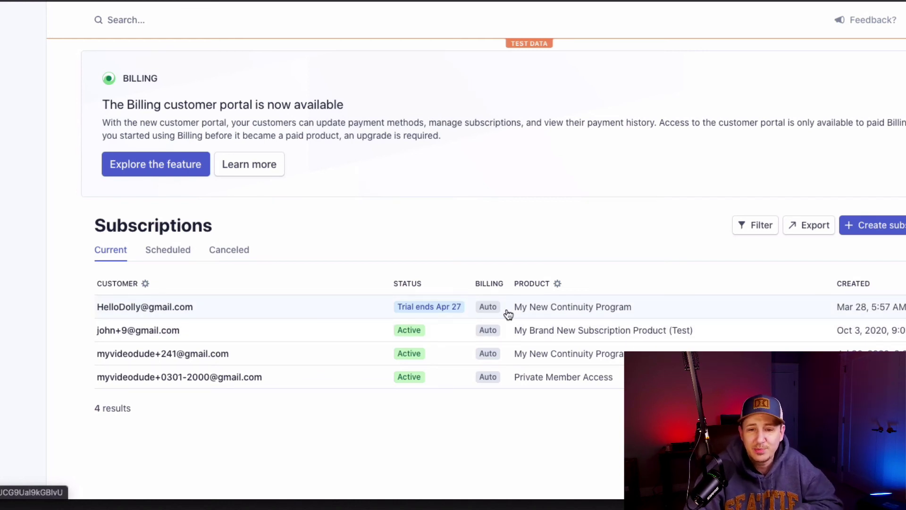
# Step: Open the subscription trialing until Apr 27, then its customer's page
pyautogui.click(236, 307)
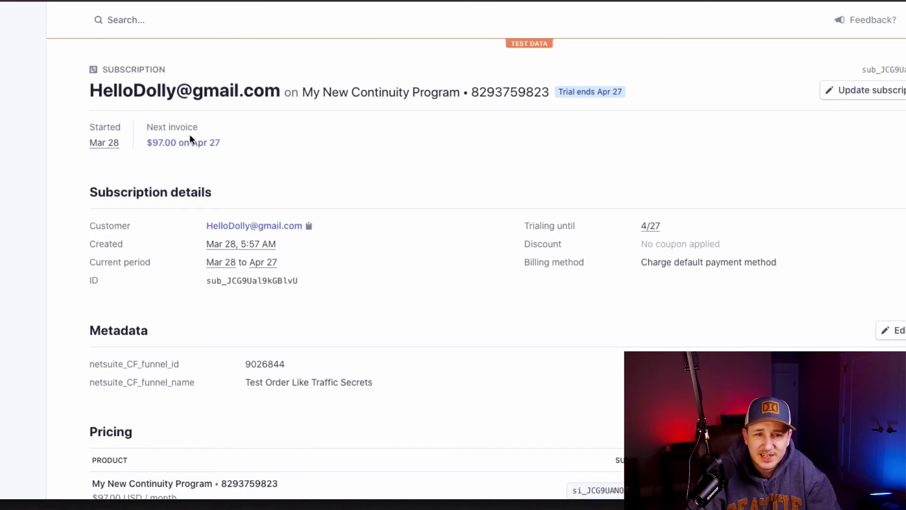
pyautogui.click(244, 226)
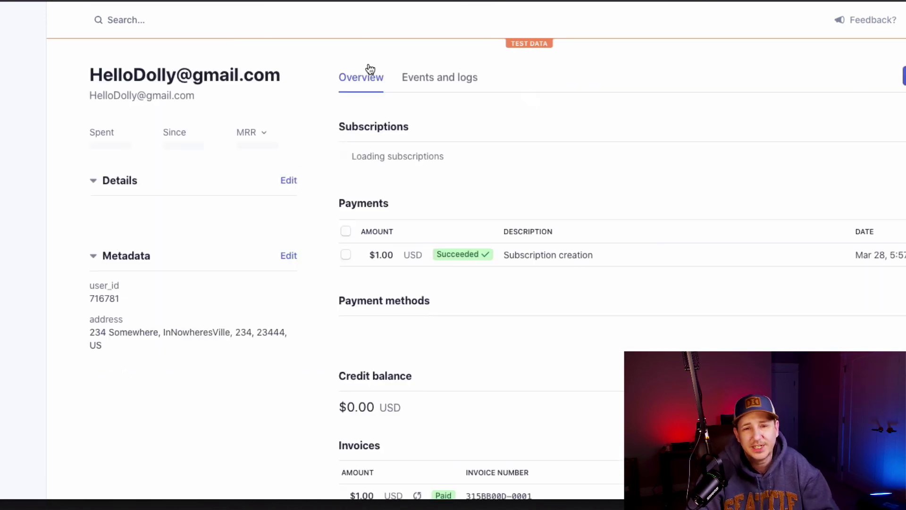